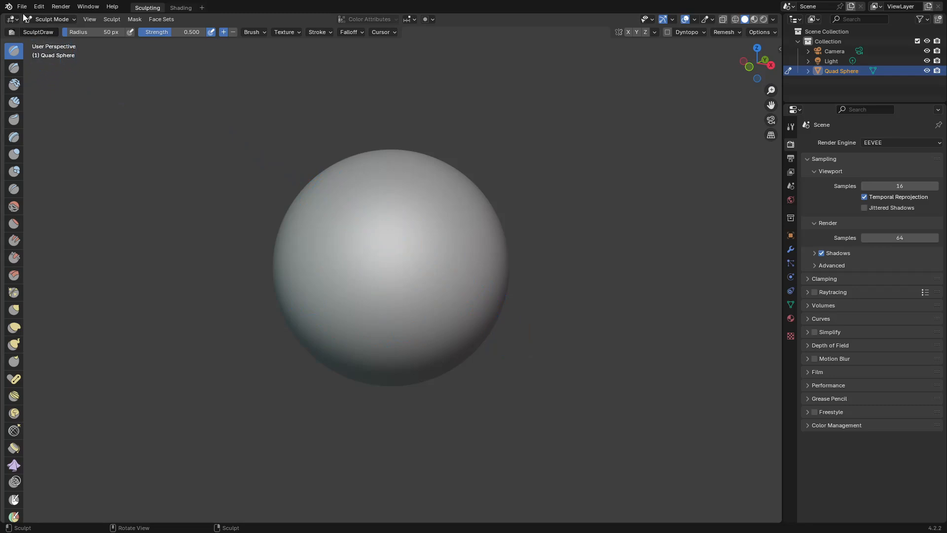
# Create a new file from the Sculpting template
pyautogui.click(21, 7)
pyautogui.moveTo(32, 17)
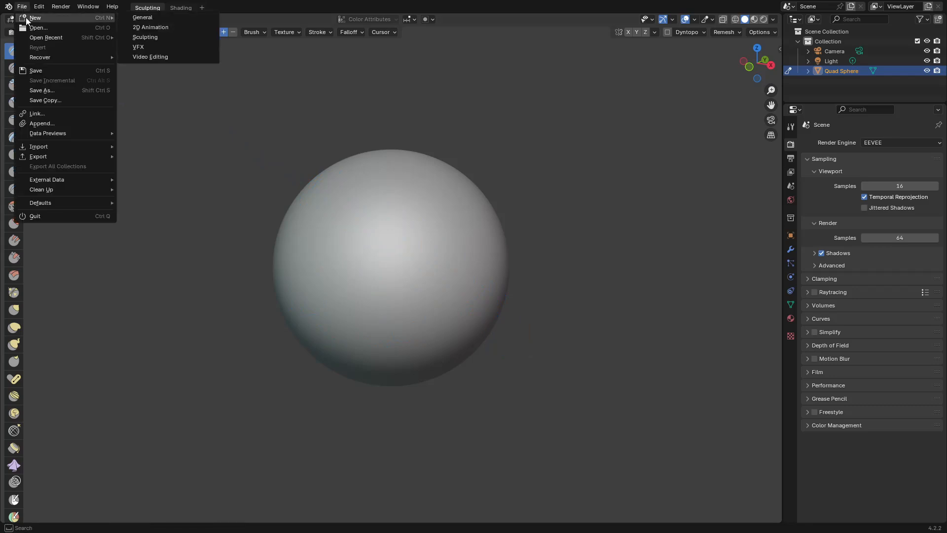
pyautogui.click(140, 38)
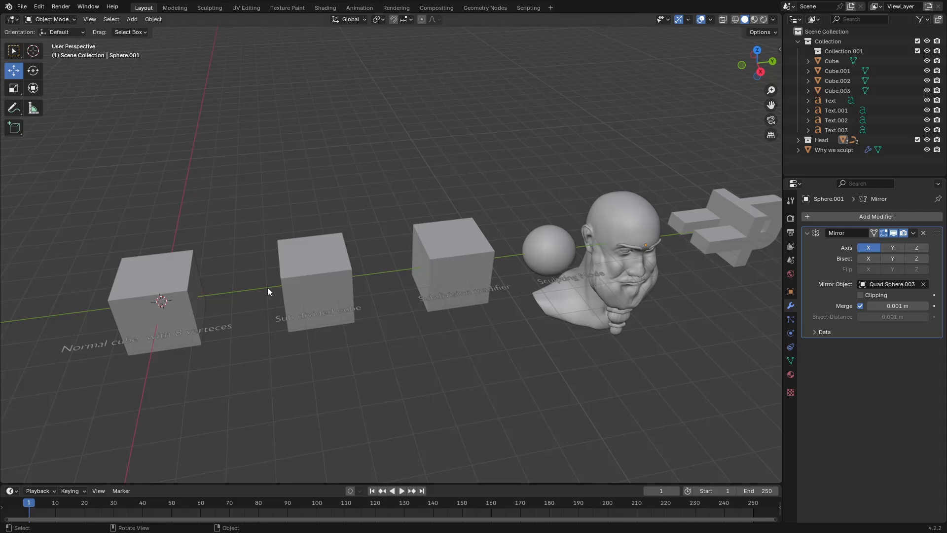
# Examine the row of comparison cubes, the sphere and the sculpted head, ending close on the normal cube with 8 vertices
pyautogui.moveTo(268, 287); pyautogui.dragTo(273, 277, button='middle')
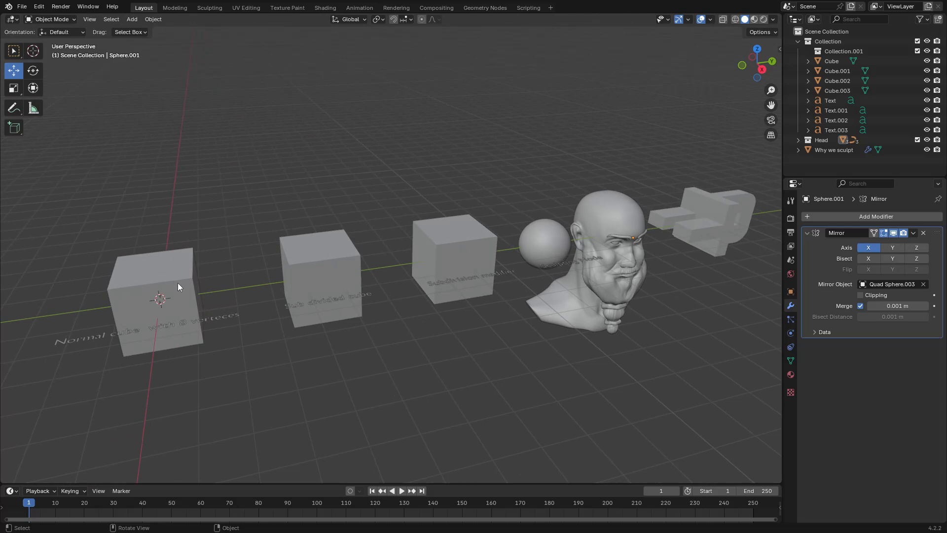
pyautogui.moveTo(434, 294); pyautogui.dragTo(415, 291, button='middle')
pyautogui.keyDown('shift'); pyautogui.moveTo(223, 289); pyautogui.dragTo(289, 286, button='middle'); pyautogui.keyUp('shift')
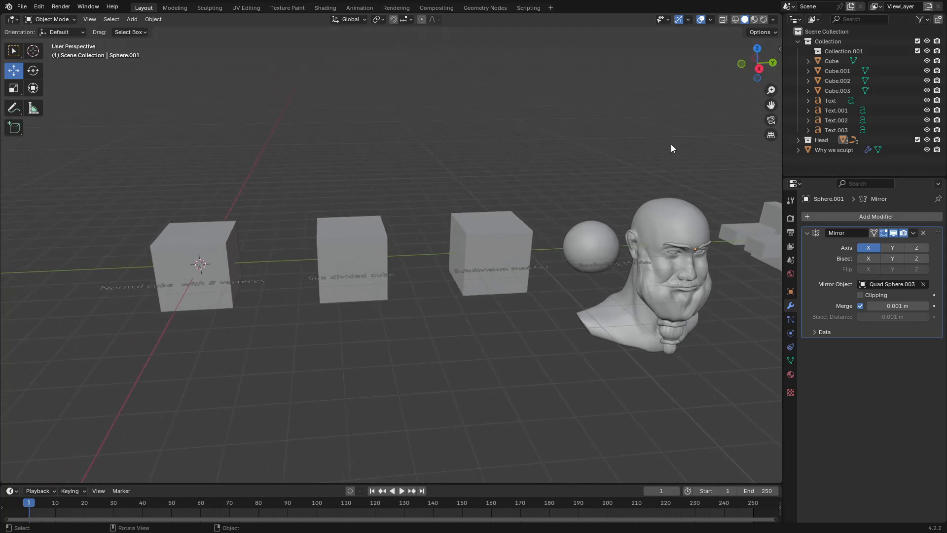
pyautogui.press('KP_1')
pyautogui.moveTo(443, 200); pyautogui.dragTo(498, 285, button='middle')
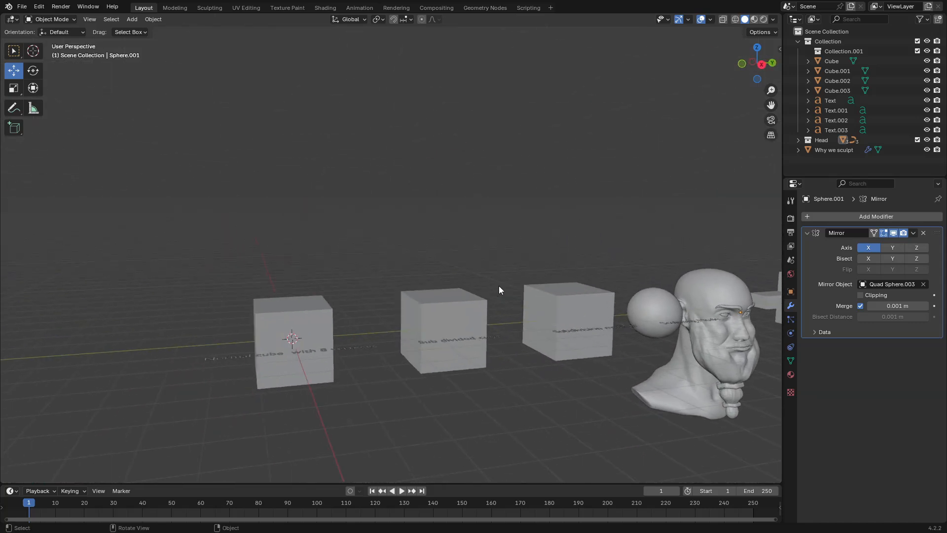
pyautogui.scroll(5, 451, 277)
pyautogui.scroll(2, 451, 278)
pyautogui.moveTo(473, 223); pyautogui.dragTo(582, 111, button='middle')
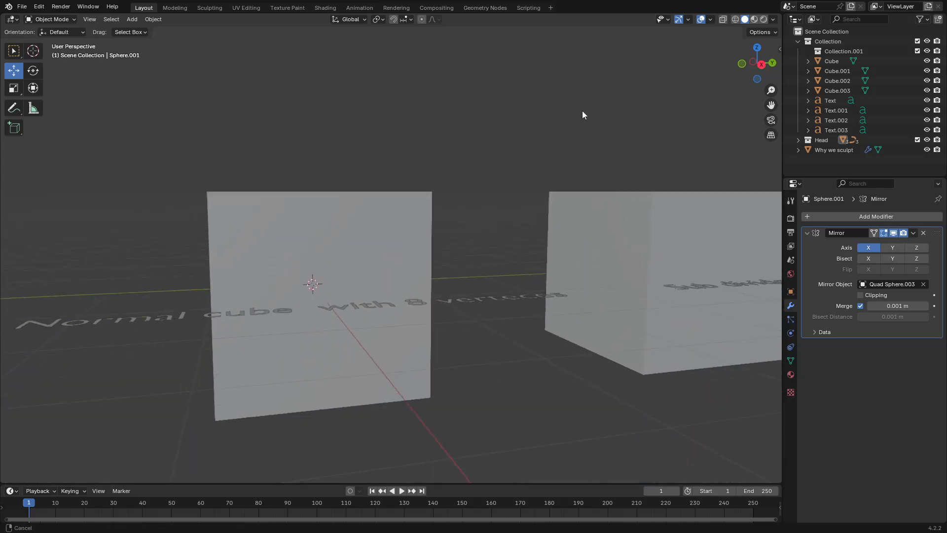
# Select the normal cube with 8 vertices and switch it to Sculpt Mode
pyautogui.click(372, 251)
pyautogui.moveTo(372, 250); pyautogui.dragTo(364, 275, button='middle')
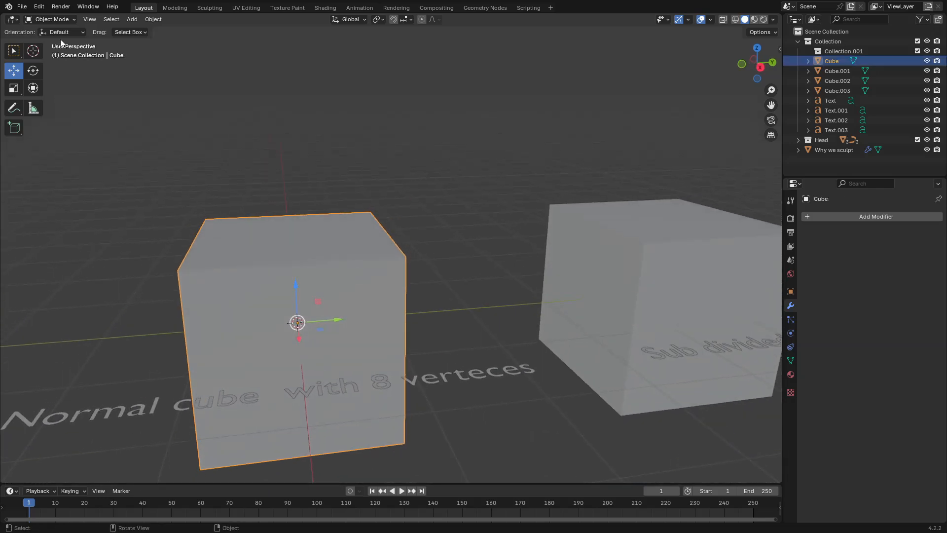
pyautogui.click(58, 21)
pyautogui.click(63, 53)
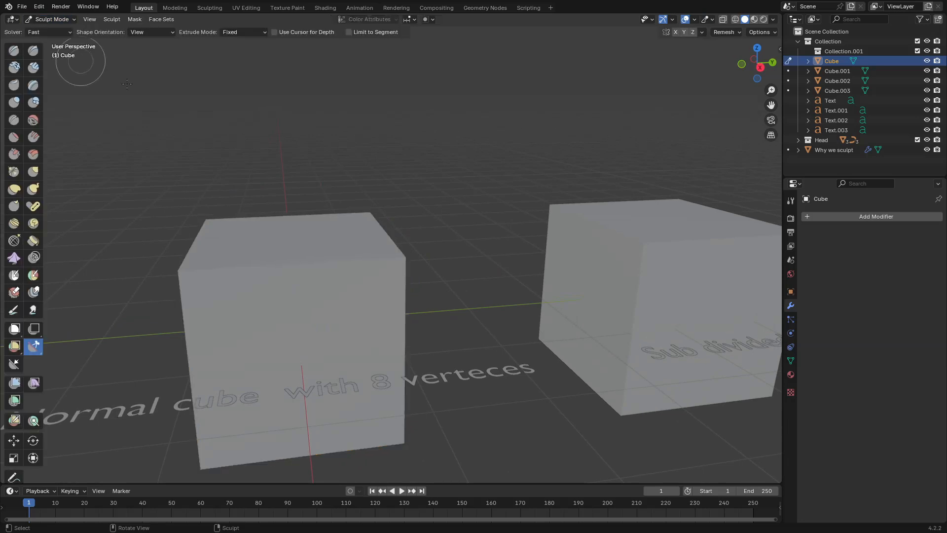
pyautogui.moveTo(313, 216); pyautogui.dragTo(306, 218, button='middle')
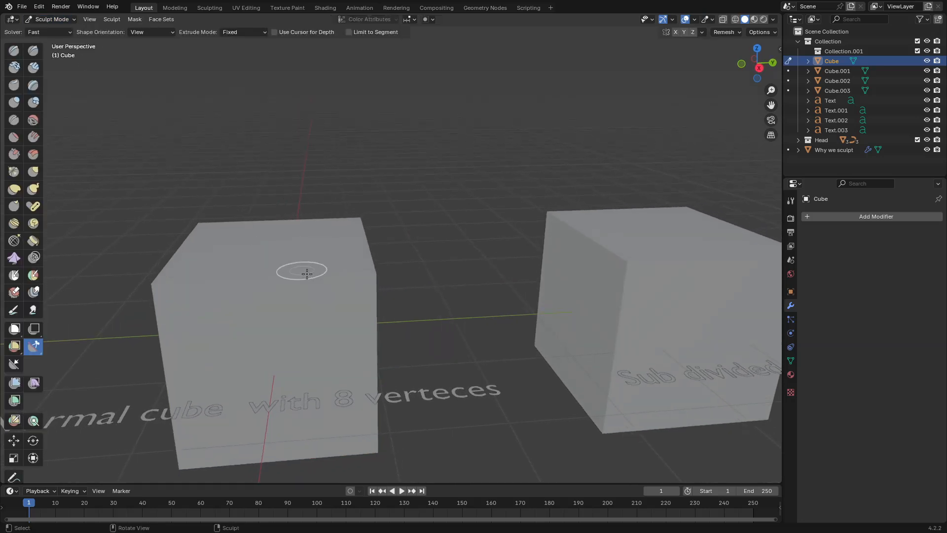
# Undo a trim stroke made across the cube's upper corner, and brush that corner with the Draw brush instead
pyautogui.moveTo(347, 273); pyautogui.dragTo(368, 118)
pyautogui.hotkey('ctrl', 'z')
pyautogui.click(15, 53)
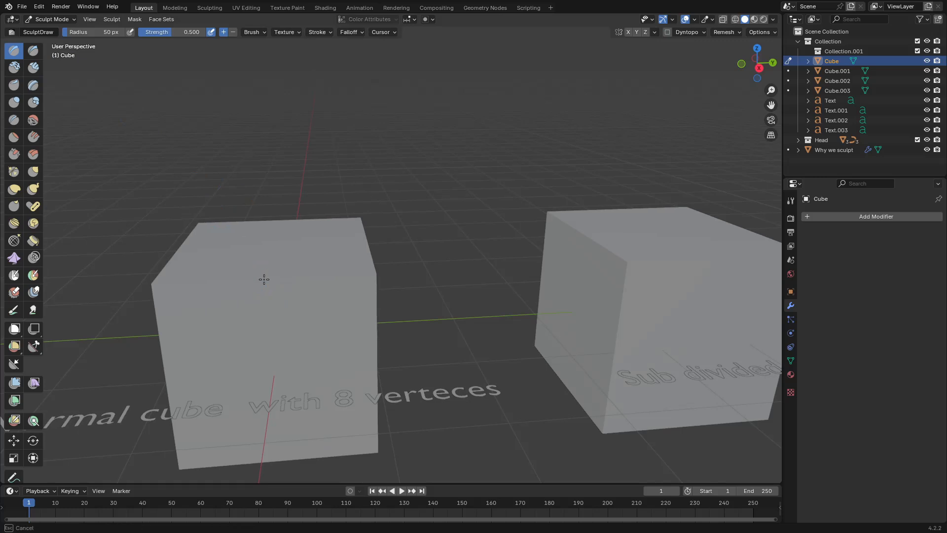
pyautogui.moveTo(369, 270); pyautogui.dragTo(389, 265)
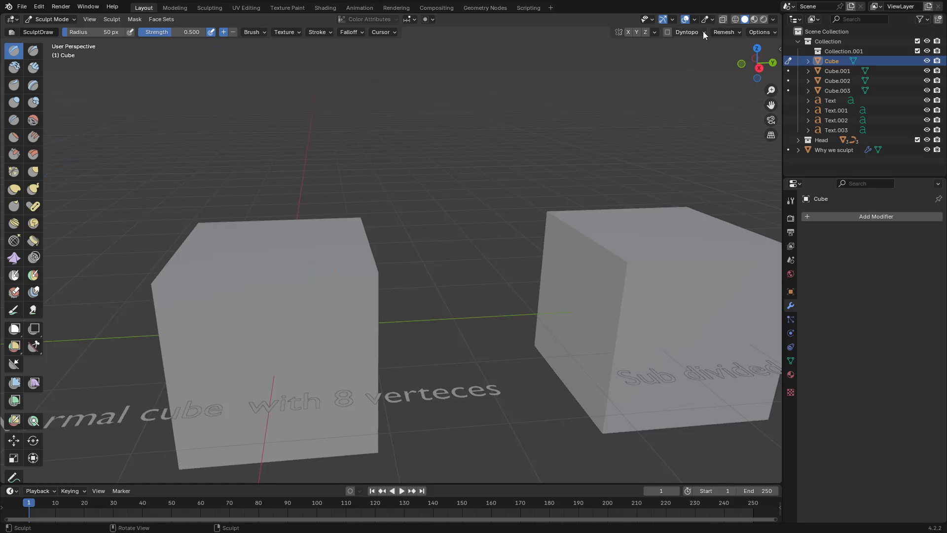
# Turn on the Wireframe overlay to show the edges of the cubes
pyautogui.click(711, 18)
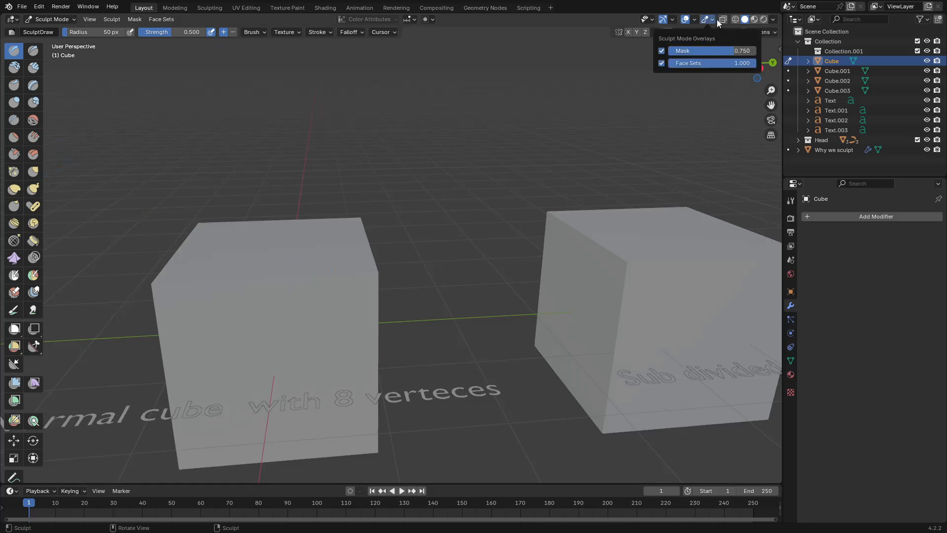
pyautogui.click(692, 19)
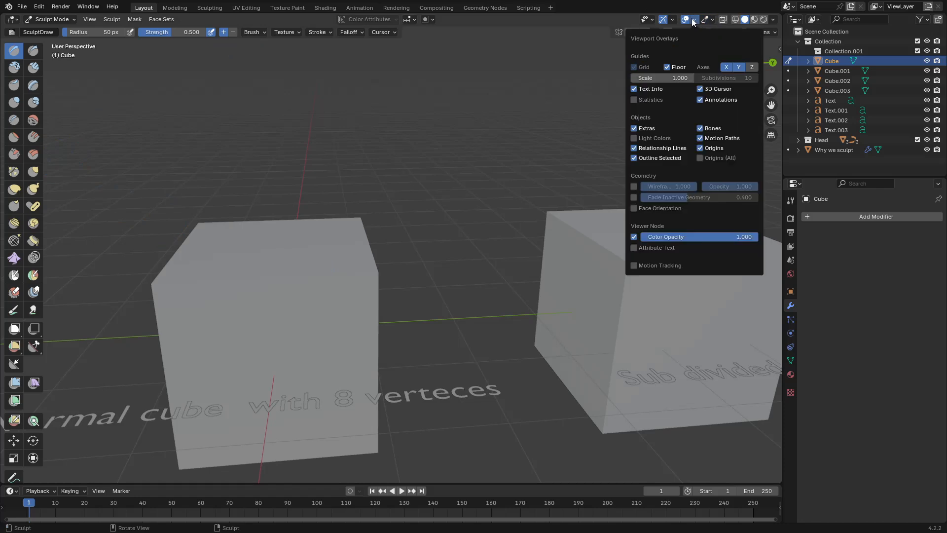
pyautogui.click(634, 186)
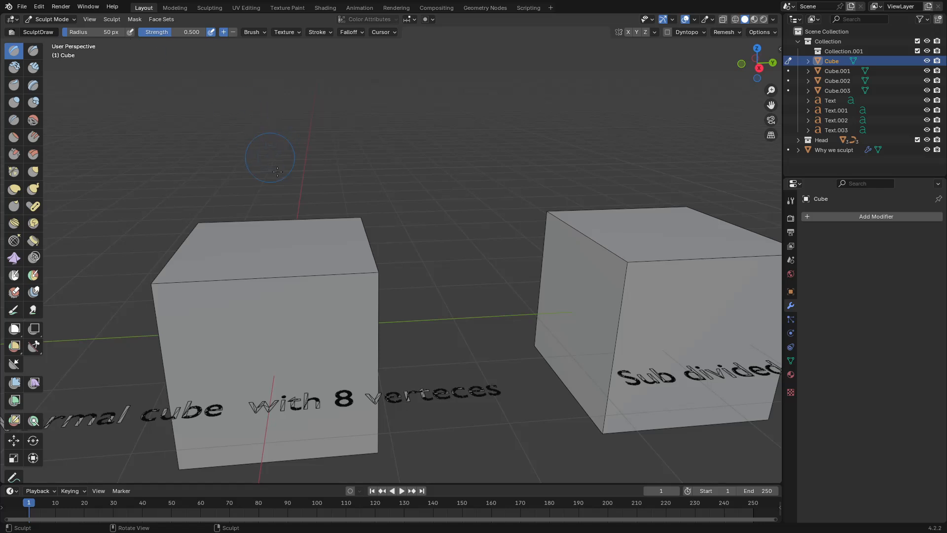
# Put the 8-vertex cube in Edit Mode with the Select Box tool and vertex selection
pyautogui.moveTo(277, 171)
pyautogui.mouseDown(button='middle')
pyautogui.moveTo(289, 248)
pyautogui.moveTo(382, 213)
pyautogui.moveTo(348, 229)
pyautogui.mouseUp(button='middle')
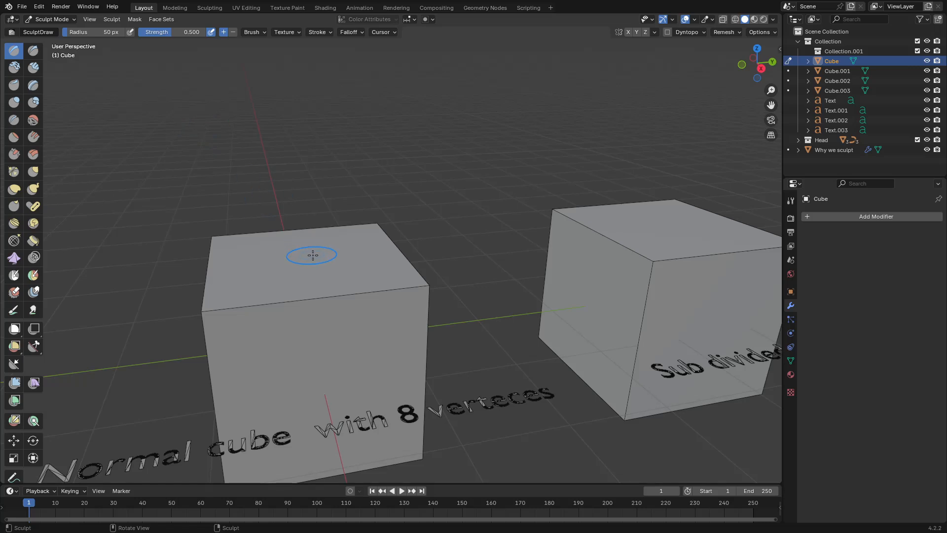
pyautogui.press('Tab')
pyautogui.click(311, 341)
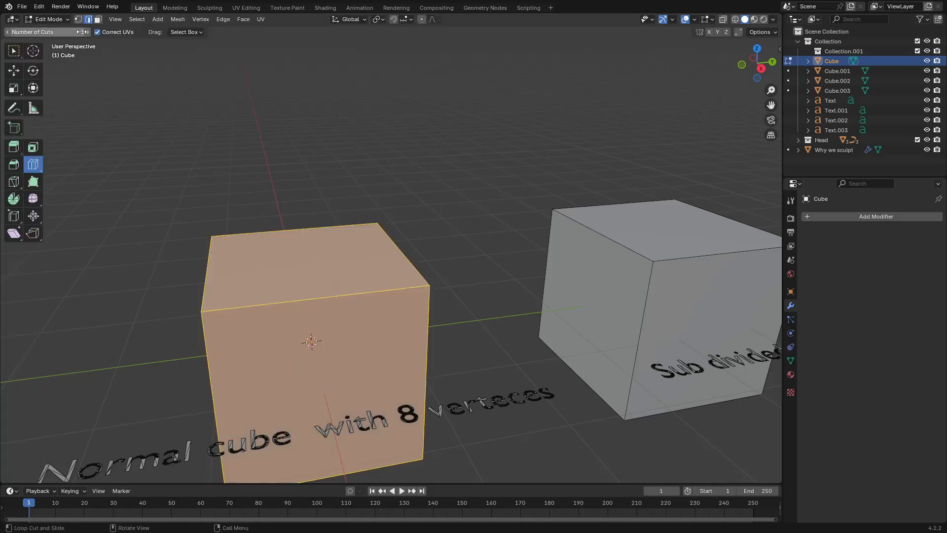
pyautogui.click(17, 52)
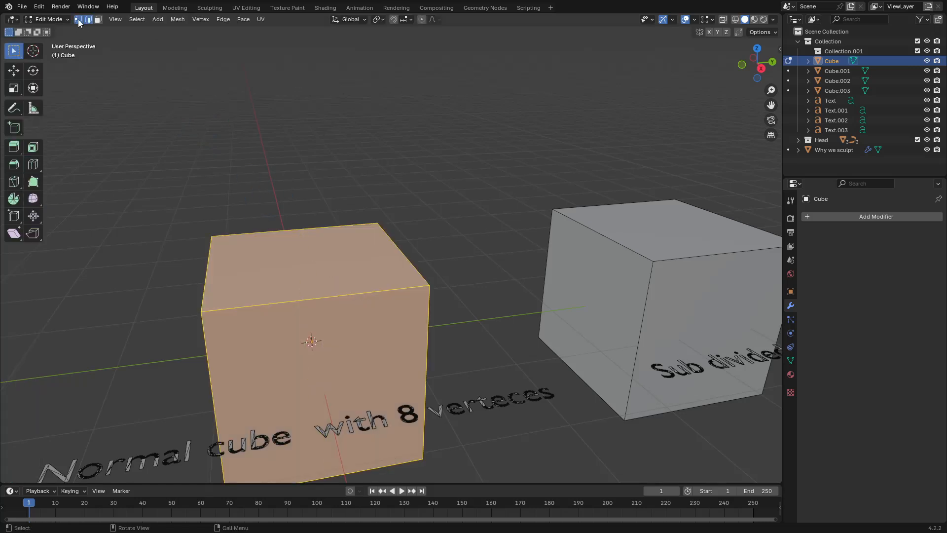
pyautogui.moveTo(365, 148); pyautogui.dragTo(376, 262, button='middle')
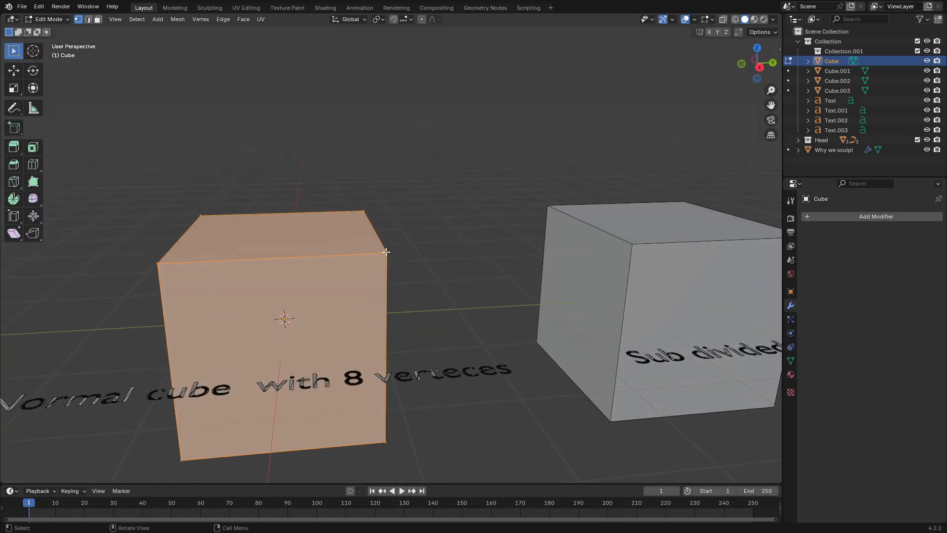
# Move the cube's upper front corner vertex about 0.86 m along Y and about 0.30 m up along Z
pyautogui.click(15, 71)
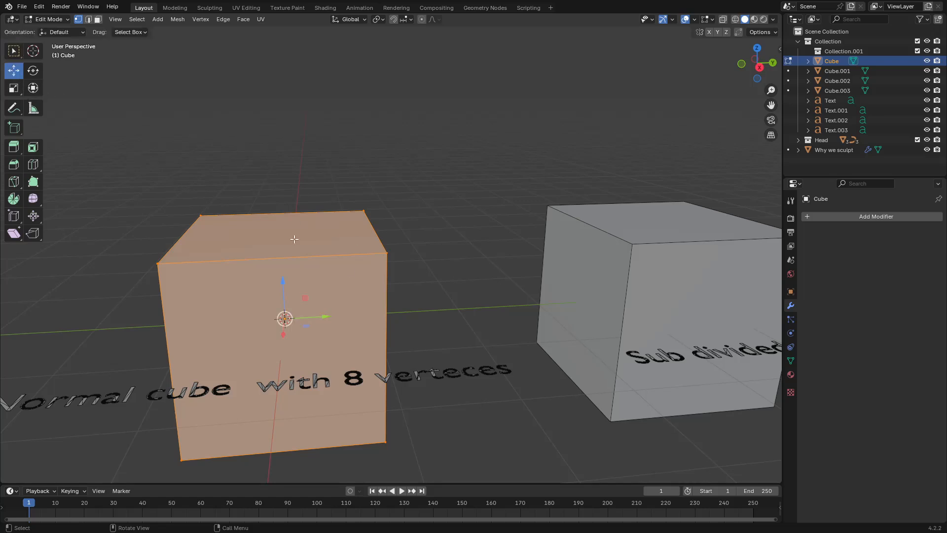
pyautogui.click(386, 253)
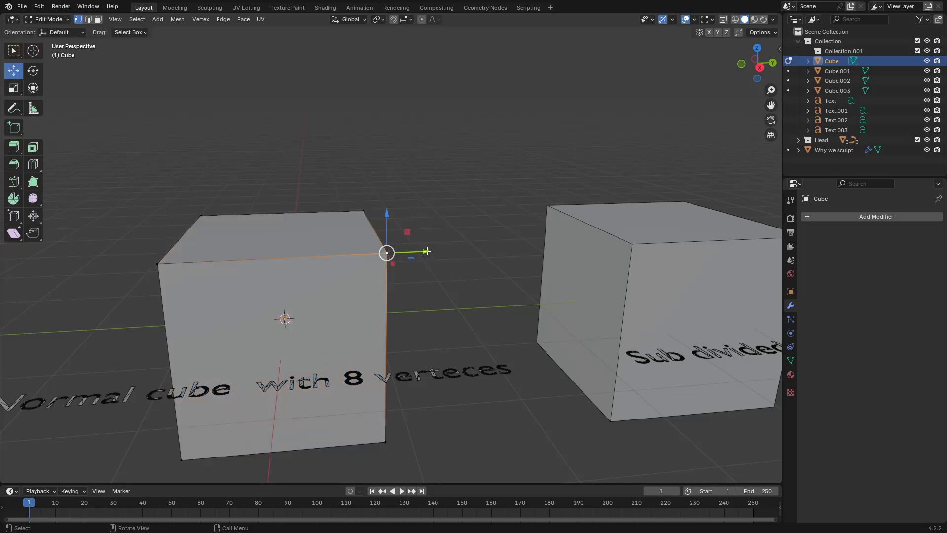
pyautogui.moveTo(417, 251); pyautogui.dragTo(474, 295)
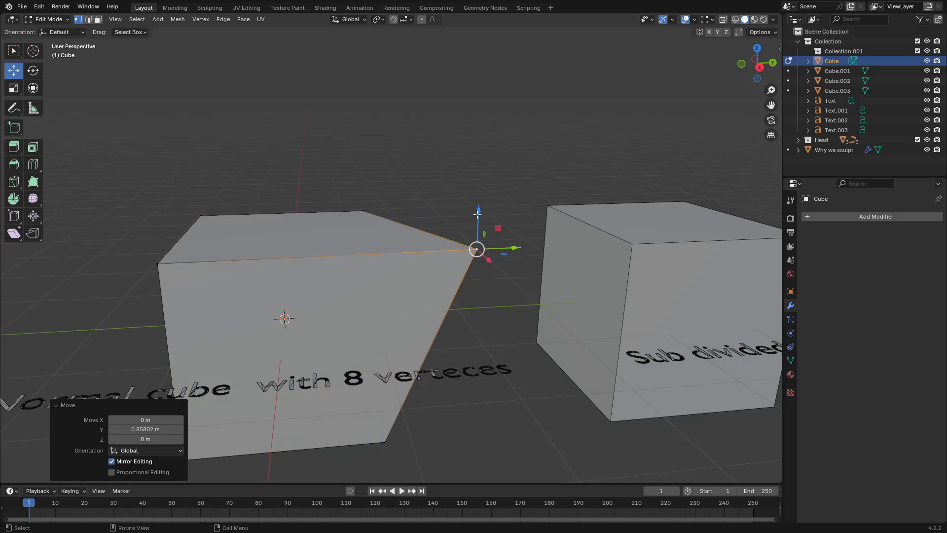
pyautogui.moveTo(478, 213); pyautogui.dragTo(479, 182)
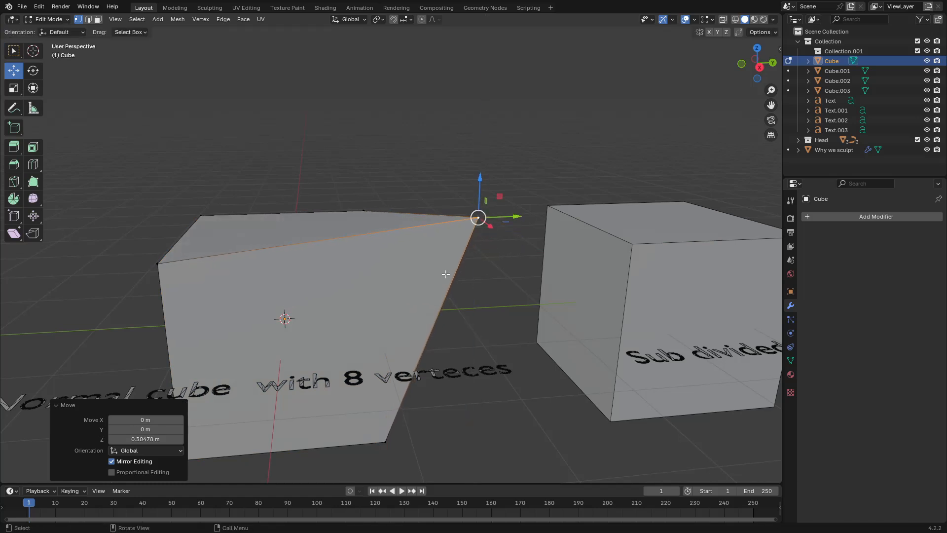
# Return the cube to Sculpt Mode and pull its stretched corner back inward with the Grab brush
pyautogui.click(52, 19)
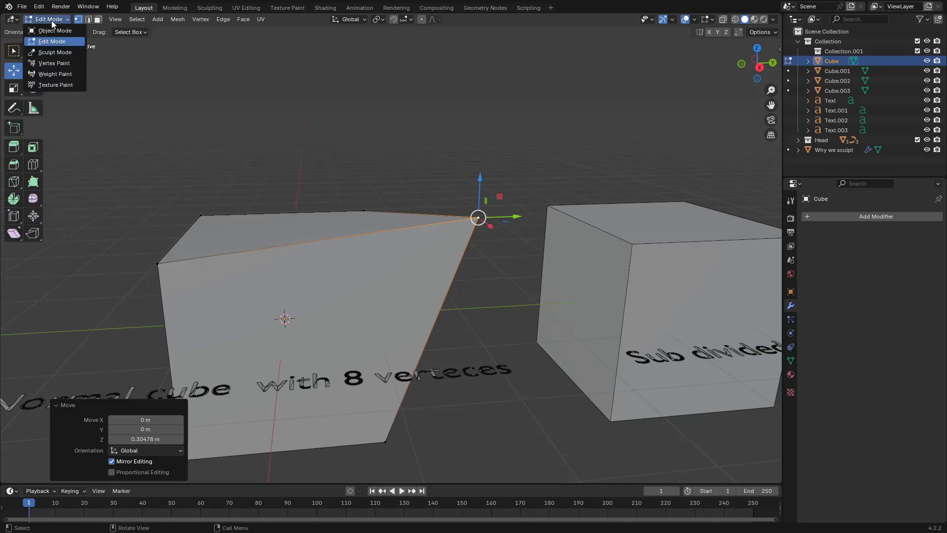
pyautogui.click(51, 53)
pyautogui.moveTo(415, 278); pyautogui.dragTo(422, 253, button='middle')
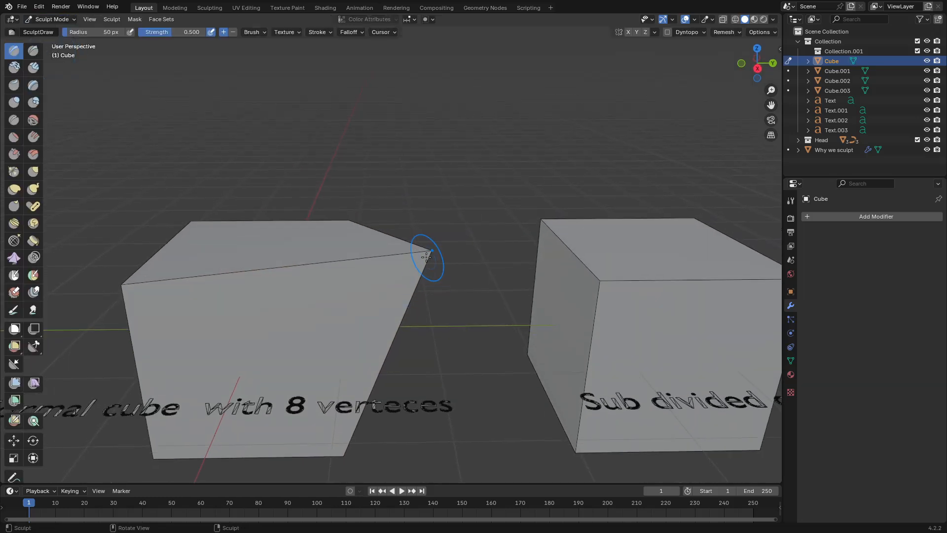
pyautogui.click(31, 173)
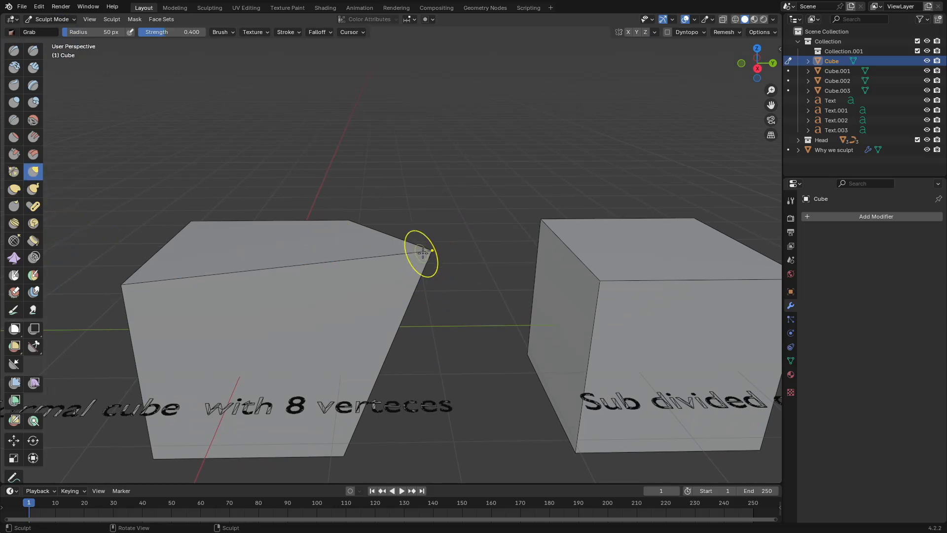
pyautogui.moveTo(423, 252)
pyautogui.mouseDown()
pyautogui.moveTo(434, 236)
pyautogui.moveTo(451, 249)
pyautogui.moveTo(303, 296)
pyautogui.moveTo(351, 303)
pyautogui.moveTo(214, 338)
pyautogui.mouseUp()
pyautogui.moveTo(357, 271)
pyautogui.mouseDown(button='middle')
pyautogui.moveTo(323, 279)
pyautogui.moveTo(355, 271)
pyautogui.mouseUp(button='middle')
pyautogui.scroll(-6, 414, 258)
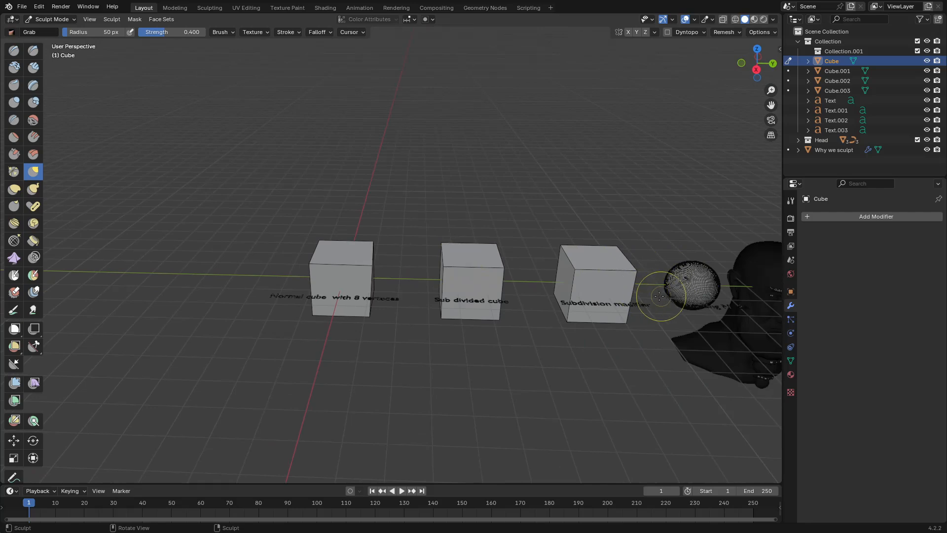
pyautogui.scroll(6, 354, 299)
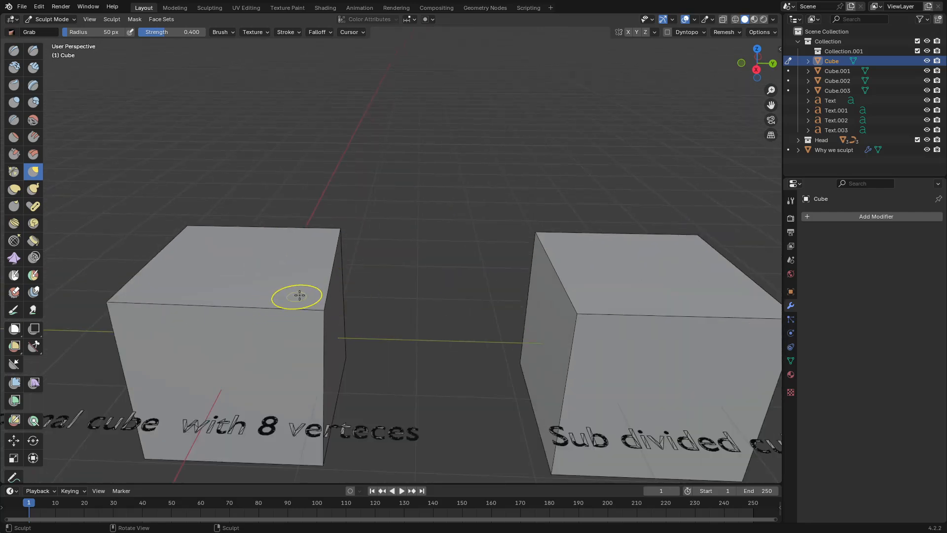
pyautogui.moveTo(317, 286); pyautogui.dragTo(310, 285, button='middle')
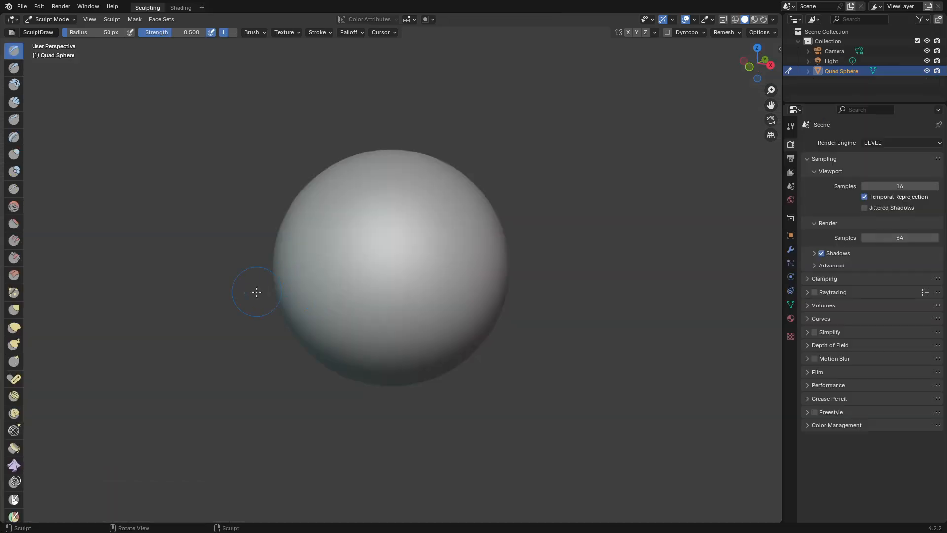
# Sculpt ridges across the middle and lower half of the quad sphere with the Draw brush, and turn on its Wireframe overlay
pyautogui.moveTo(256, 292)
pyautogui.mouseDown()
pyautogui.moveTo(323, 279)
pyautogui.moveTo(454, 278)
pyautogui.moveTo(351, 275)
pyautogui.moveTo(383, 281)
pyautogui.mouseUp()
pyautogui.scroll(2, 383, 281)
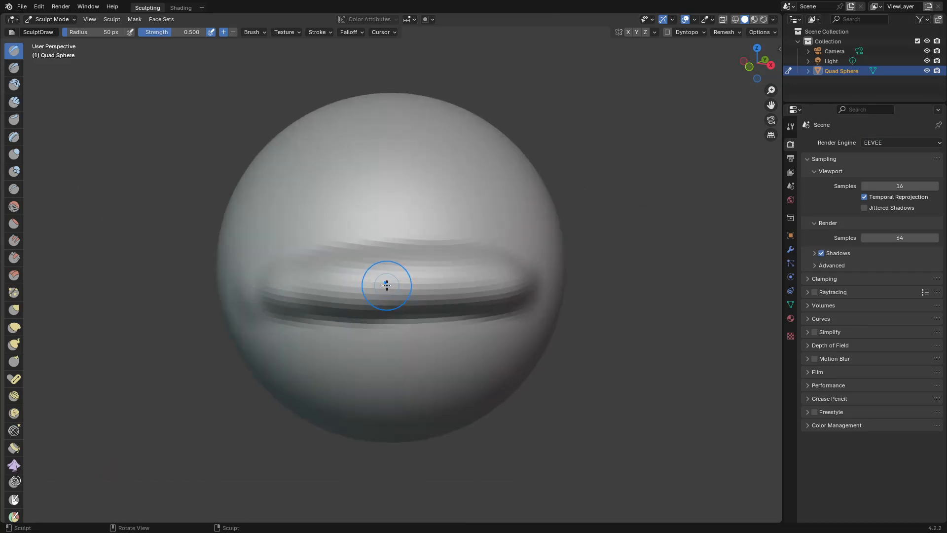
pyautogui.click(711, 18)
pyautogui.click(693, 20)
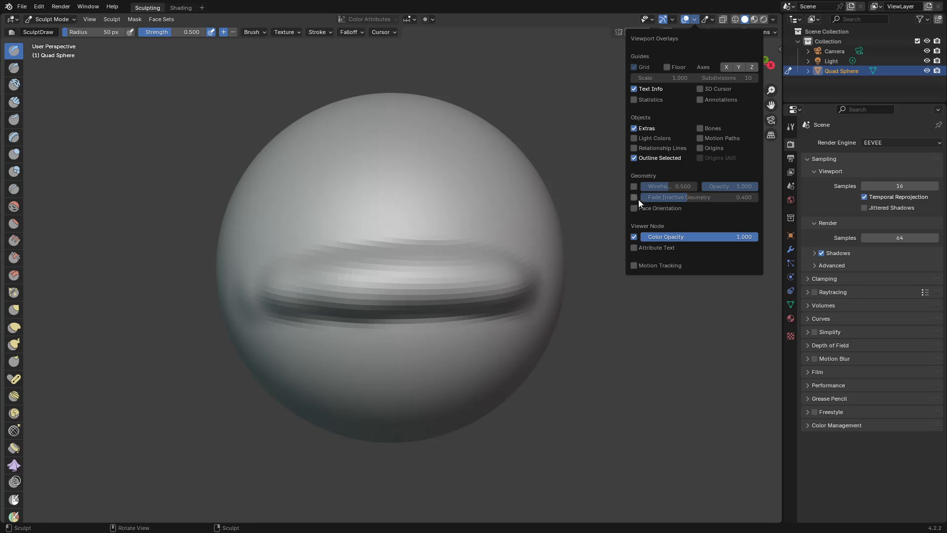
pyautogui.click(634, 186)
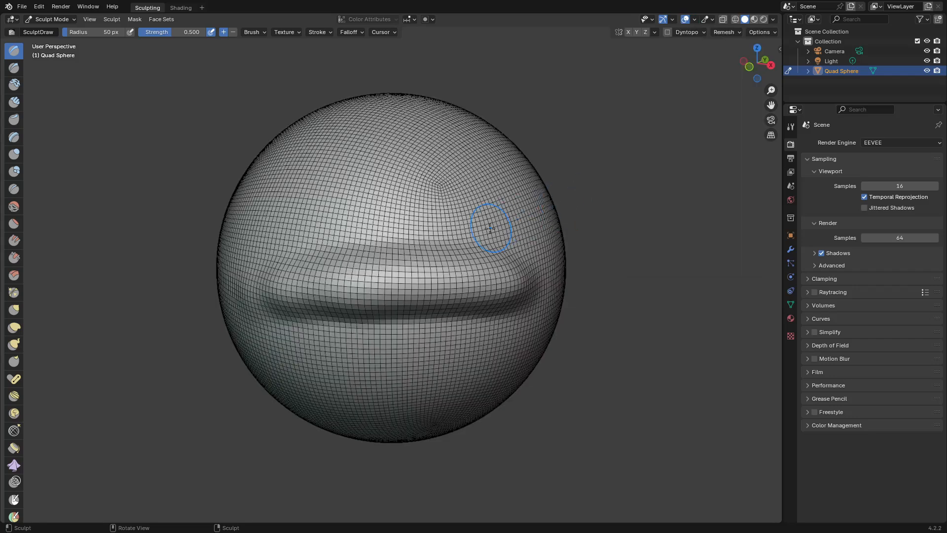
pyautogui.moveTo(451, 233)
pyautogui.mouseDown()
pyautogui.moveTo(335, 241)
pyautogui.moveTo(526, 230)
pyautogui.moveTo(345, 252)
pyautogui.moveTo(276, 281)
pyautogui.moveTo(276, 335)
pyautogui.moveTo(387, 386)
pyautogui.mouseUp()
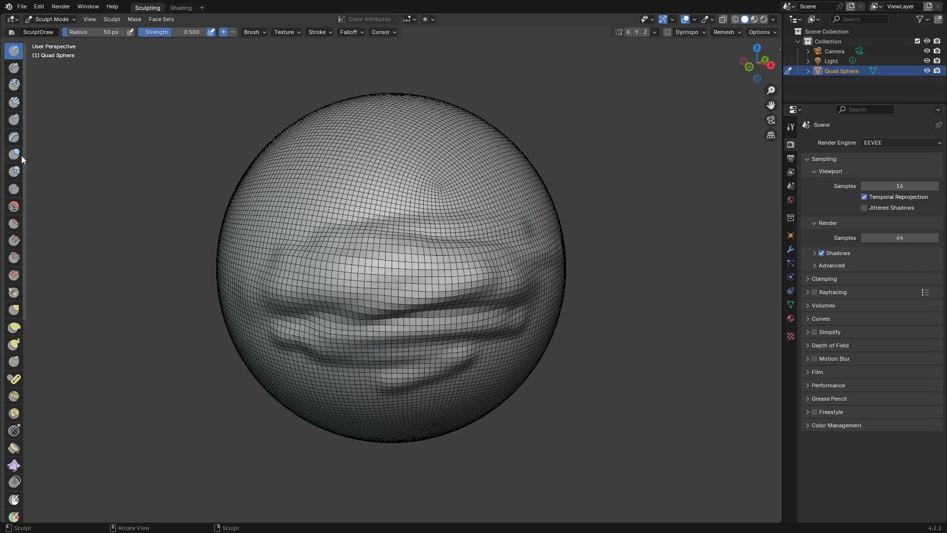
# Enlarge the Grab brush to a radius of about 192 px and pull the sphere's upper side outward
pyautogui.moveTo(22, 155); pyautogui.dragTo(40, 161)
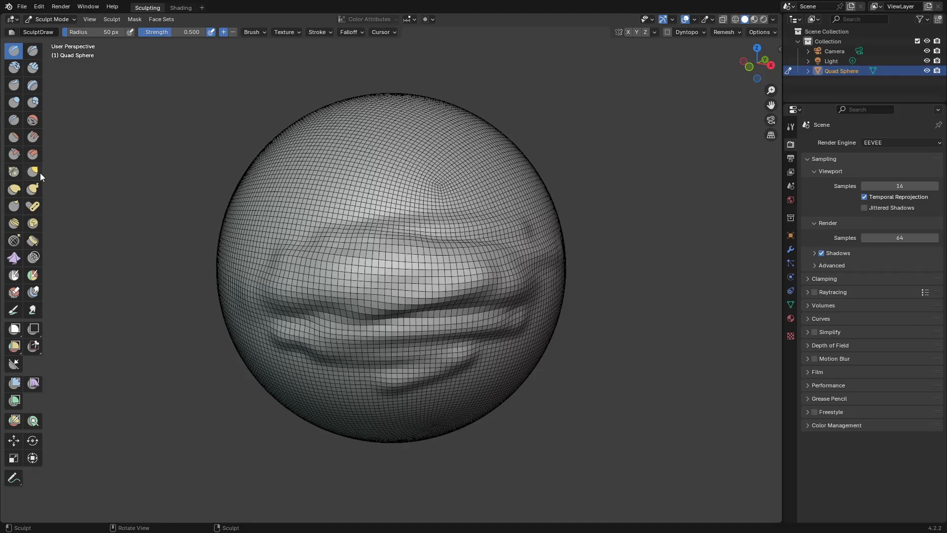
pyautogui.click(33, 171)
pyautogui.press('f')
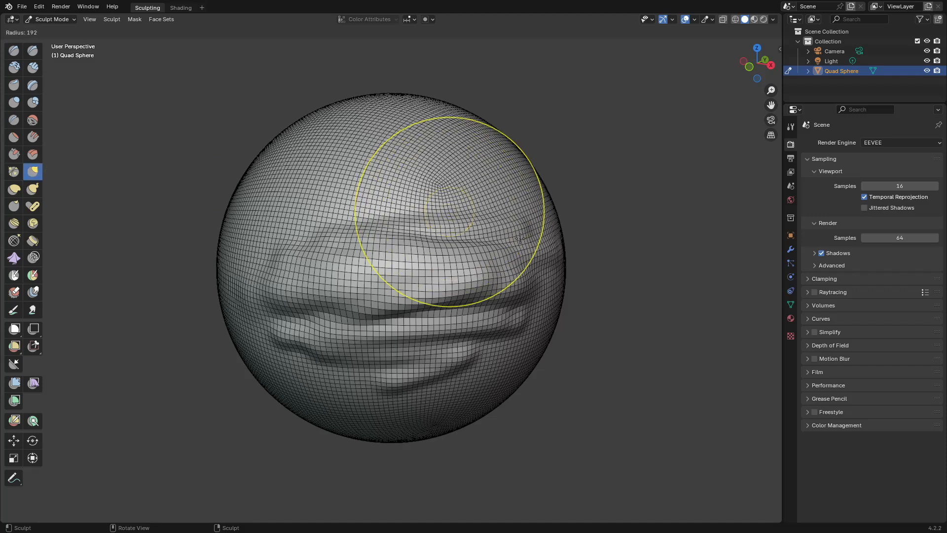
pyautogui.click(521, 211)
pyautogui.moveTo(516, 205); pyautogui.dragTo(611, 183)
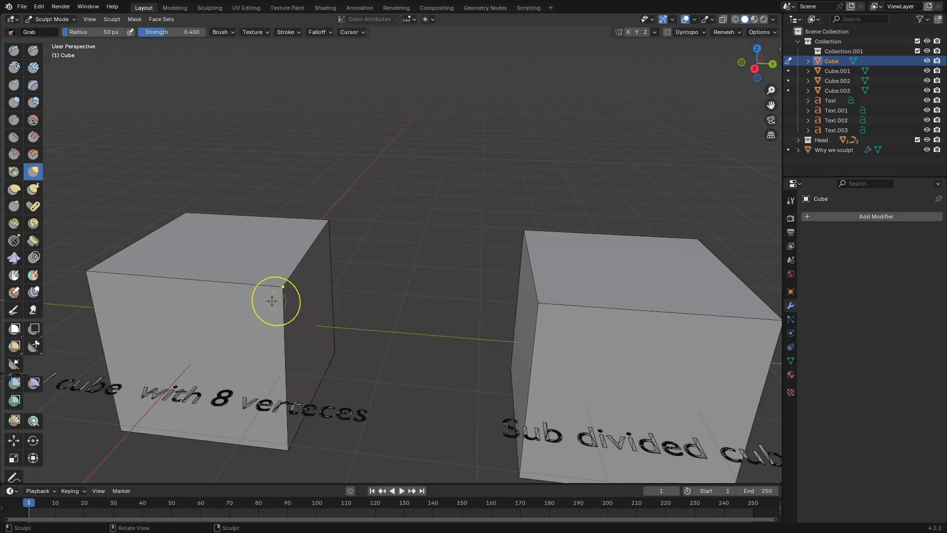
# Pull the 8-vertex cube's upper front corner outward with the Grab brush, and bring it back inward to square the cube
pyautogui.moveTo(274, 296); pyautogui.dragTo(303, 281, button='middle')
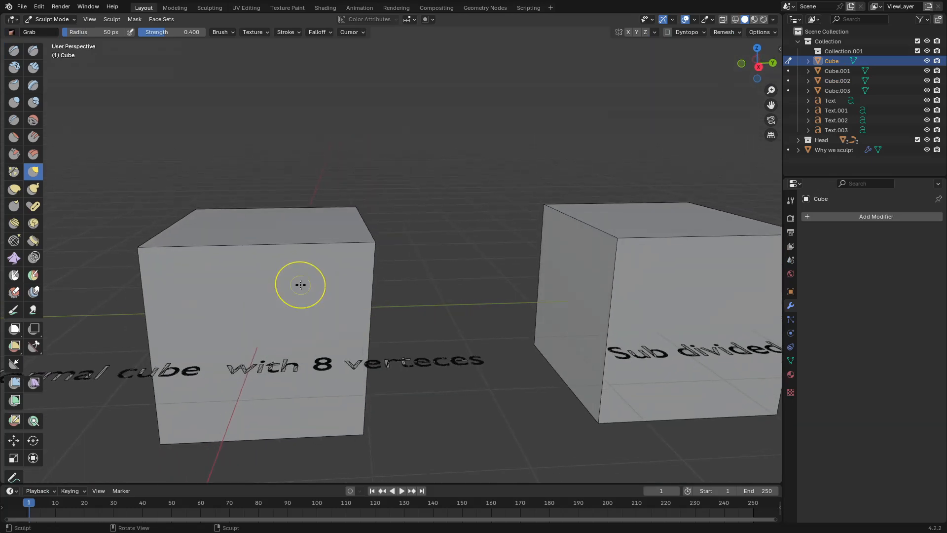
pyautogui.moveTo(366, 250)
pyautogui.mouseDown(button='middle')
pyautogui.moveTo(344, 267)
pyautogui.moveTo(355, 295)
pyautogui.mouseUp(button='middle')
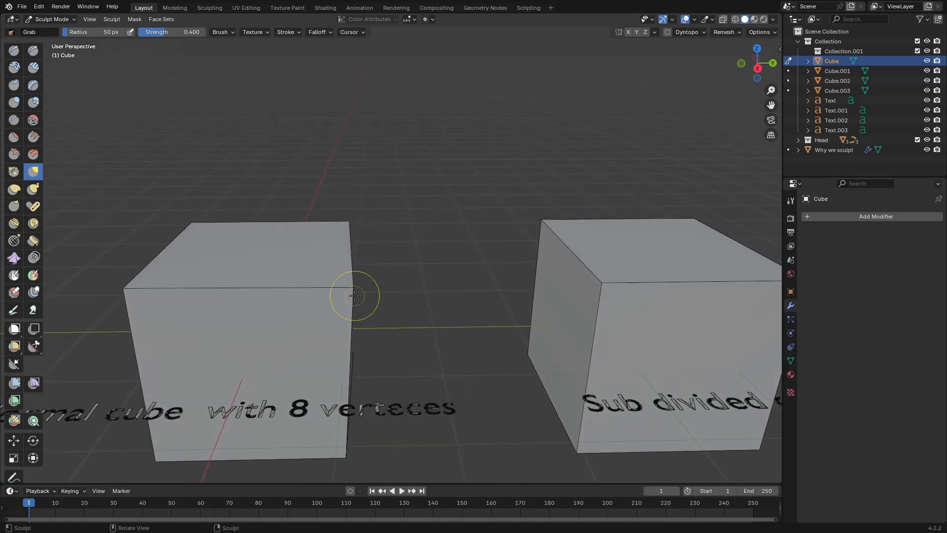
pyautogui.moveTo(351, 285); pyautogui.dragTo(409, 279)
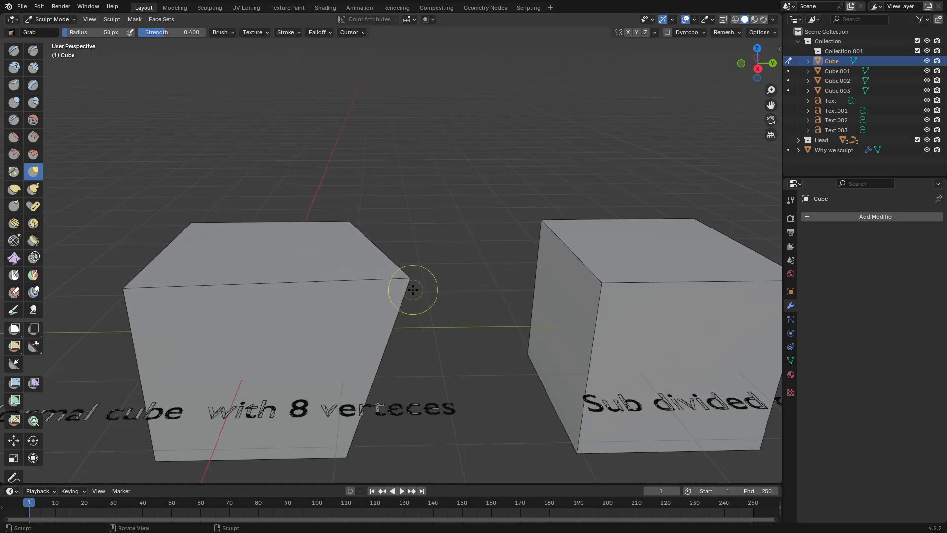
pyautogui.moveTo(412, 288); pyautogui.dragTo(398, 283, button='middle')
pyautogui.click(19, 53)
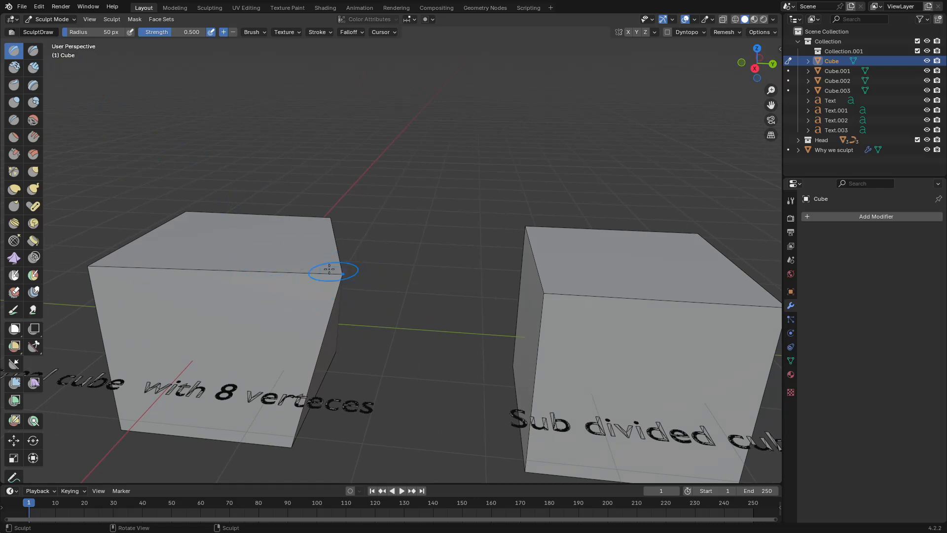
pyautogui.click(34, 170)
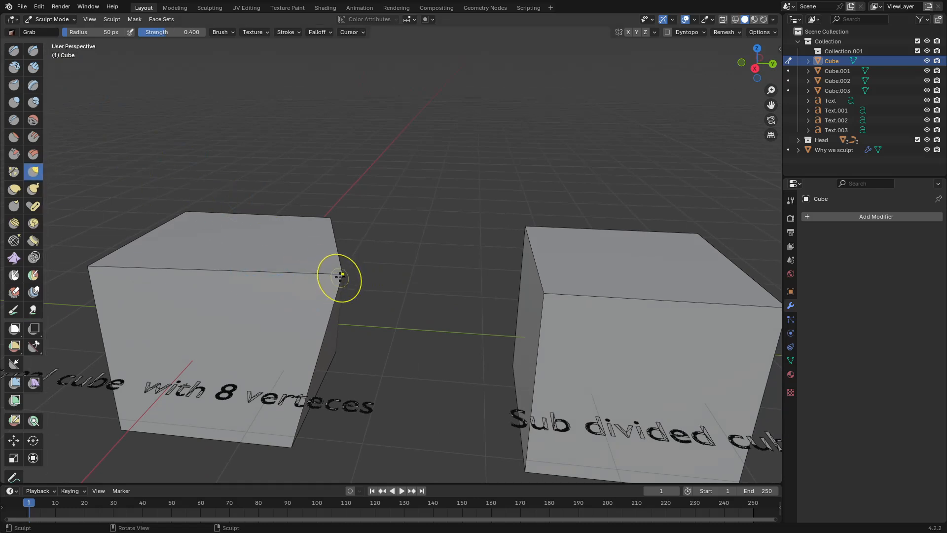
pyautogui.moveTo(340, 276); pyautogui.dragTo(292, 272)
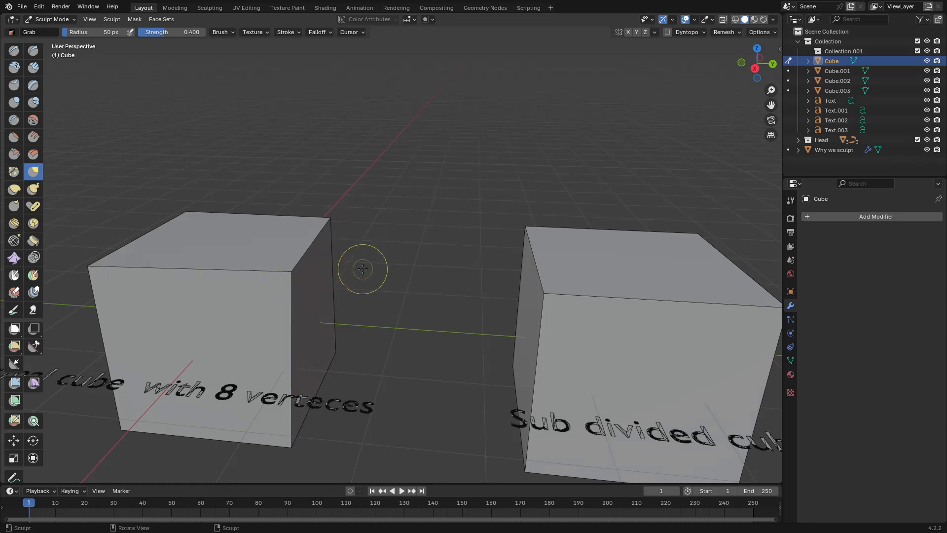
pyautogui.moveTo(362, 269); pyautogui.dragTo(364, 281, button='middle')
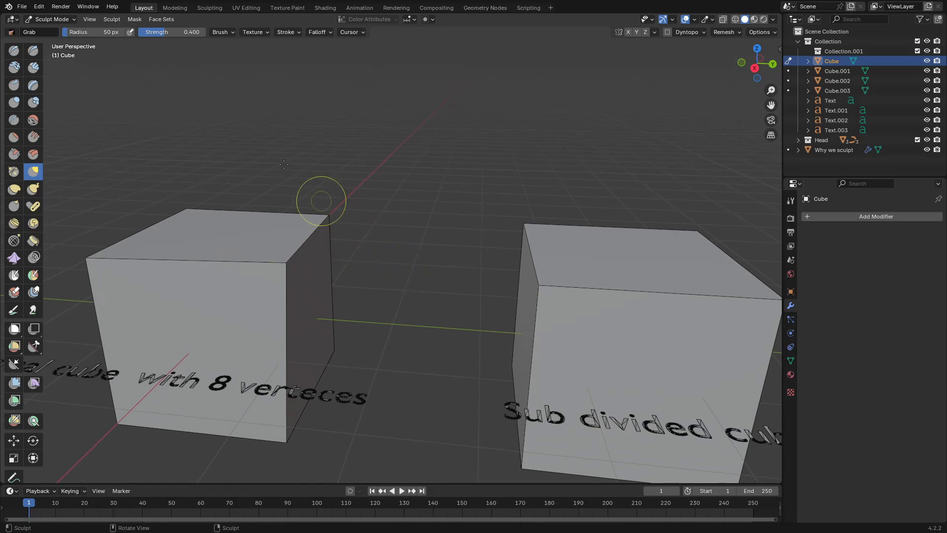
# Return to Object Mode, open the cube labelled "Sub divided cube" in Edit Mode, and subdivide its whole mesh
pyautogui.click(63, 18)
pyautogui.click(63, 30)
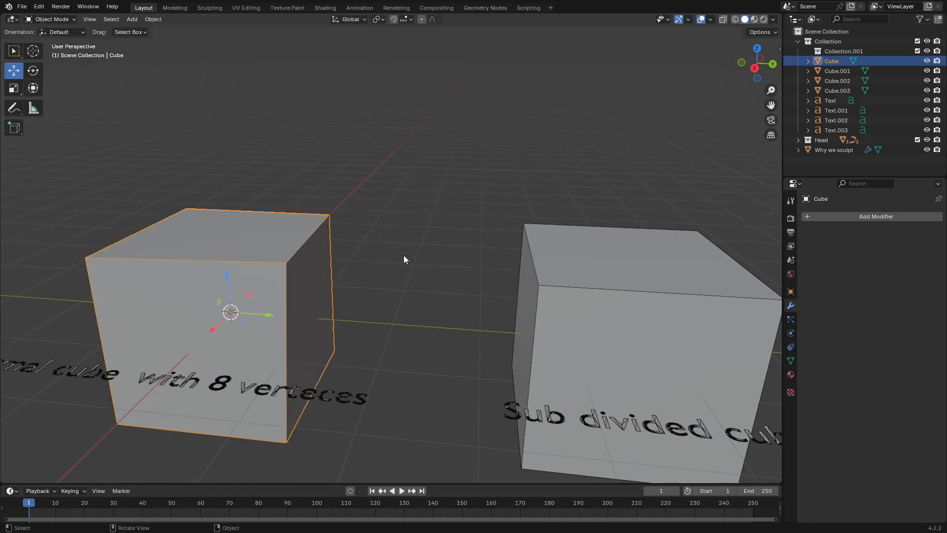
pyautogui.click(576, 304)
pyautogui.press('KP_Decimal')
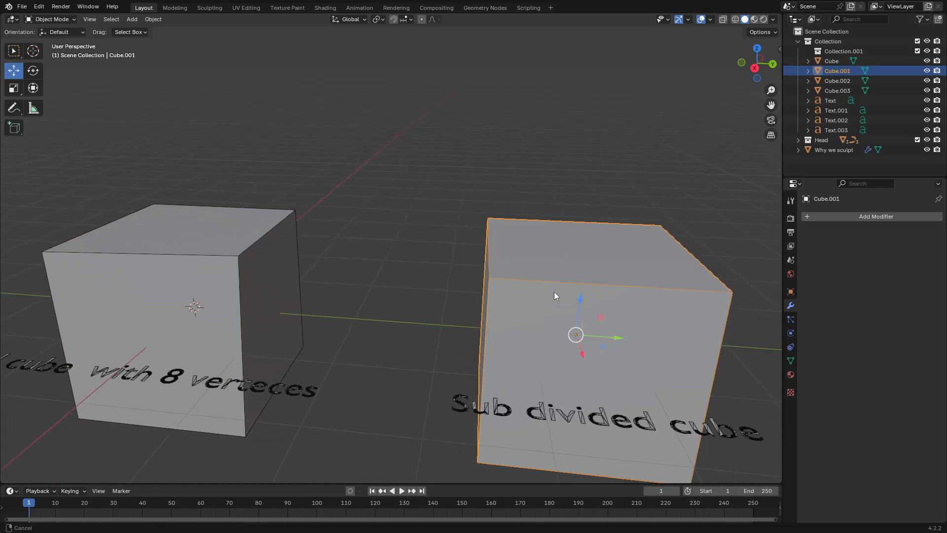
pyautogui.press('Tab')
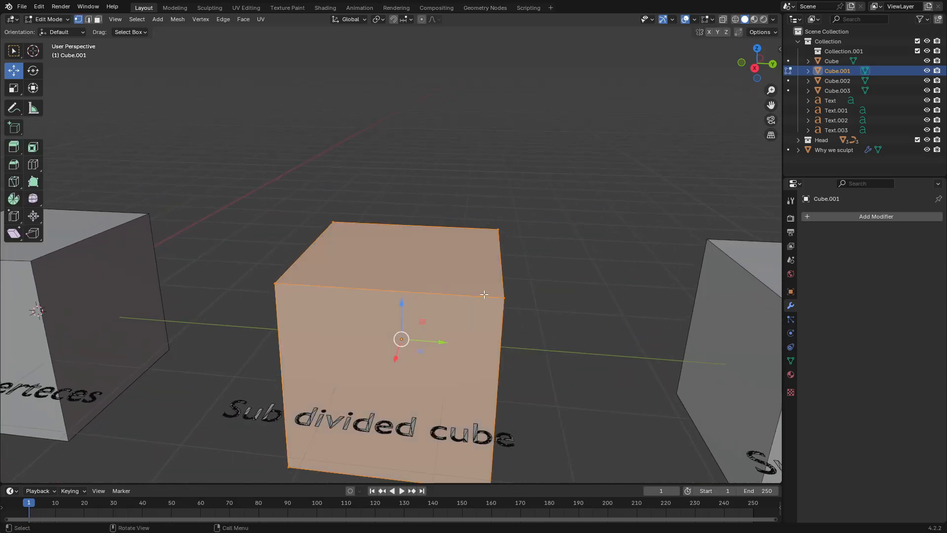
pyautogui.rightClick(453, 284)
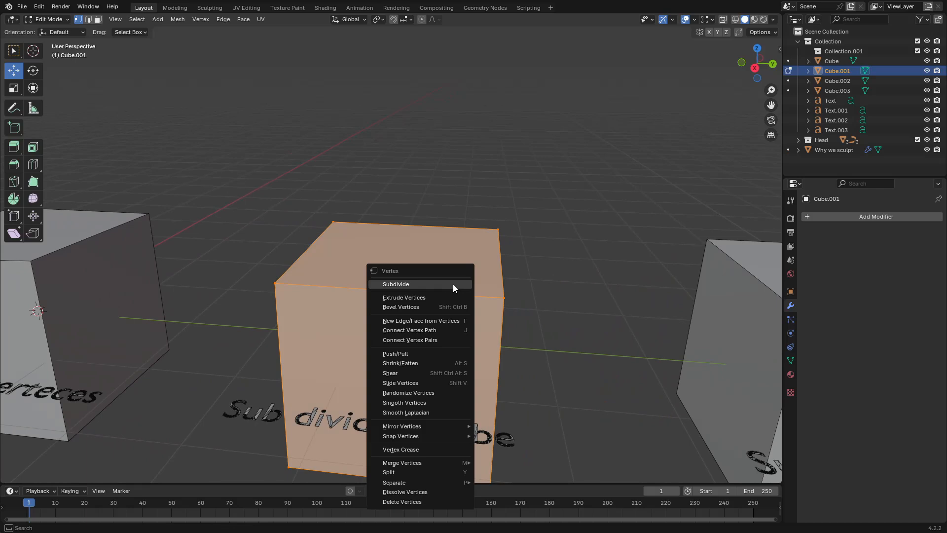
pyautogui.click(453, 284)
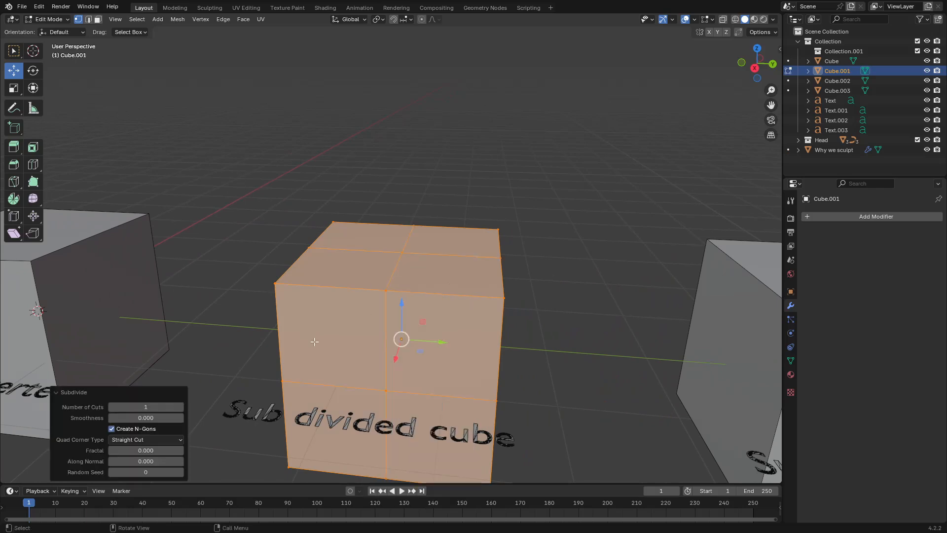
# Set the subdivision's Number of Cuts to 9 and deselect the mesh
pyautogui.click(181, 406)
pyautogui.click(181, 406)
pyautogui.click(180, 406)
pyautogui.click(180, 406)
pyautogui.click(180, 407)
pyautogui.click(181, 406)
pyautogui.click(181, 407)
pyautogui.click(180, 406)
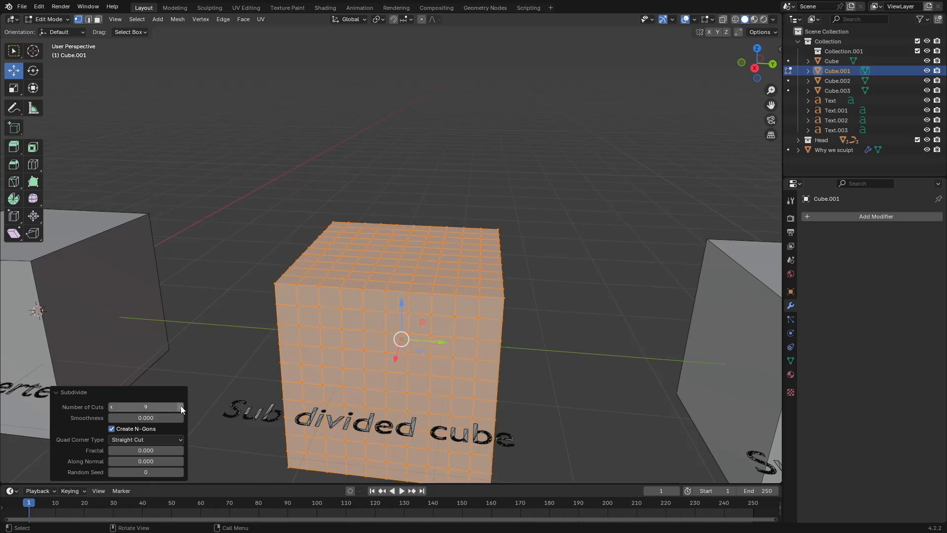
pyautogui.click(220, 301)
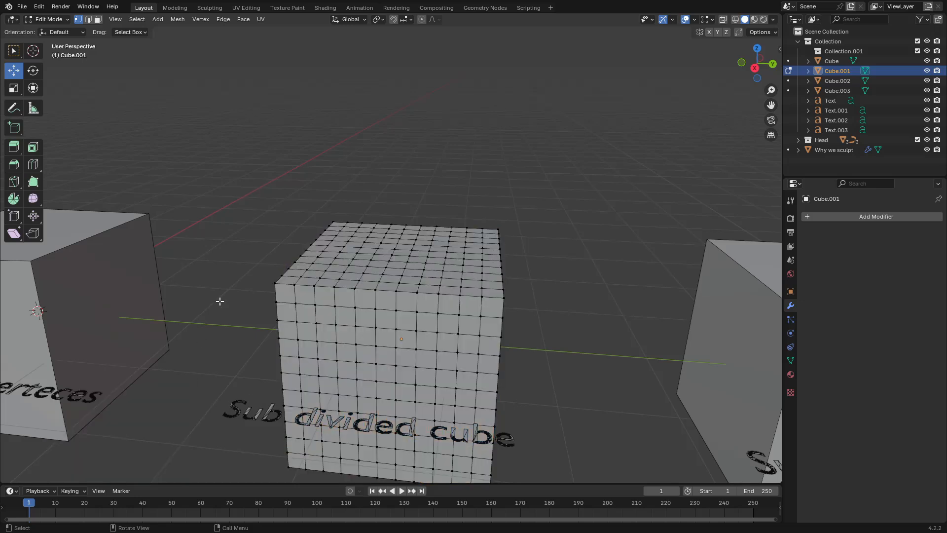
# Switch the subdivided cube to Sculpt Mode and pull its upper front corner outward into a spike with the Grab brush
pyautogui.press('Tab')
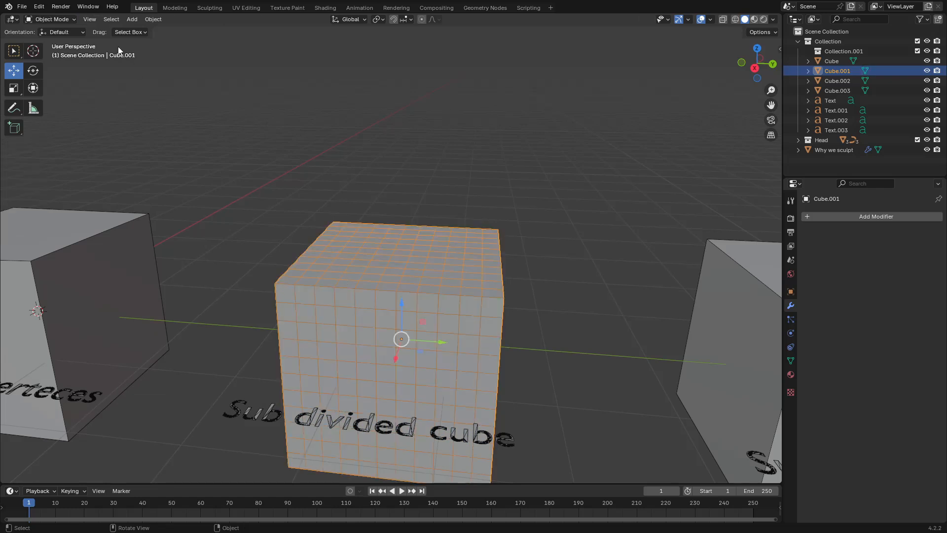
pyautogui.click(67, 20)
pyautogui.click(52, 53)
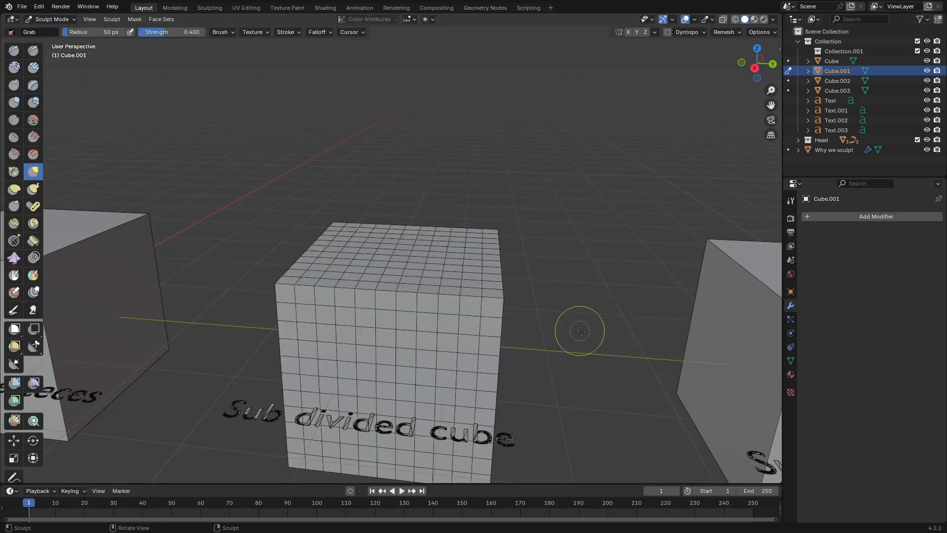
pyautogui.moveTo(501, 300); pyautogui.dragTo(551, 297)
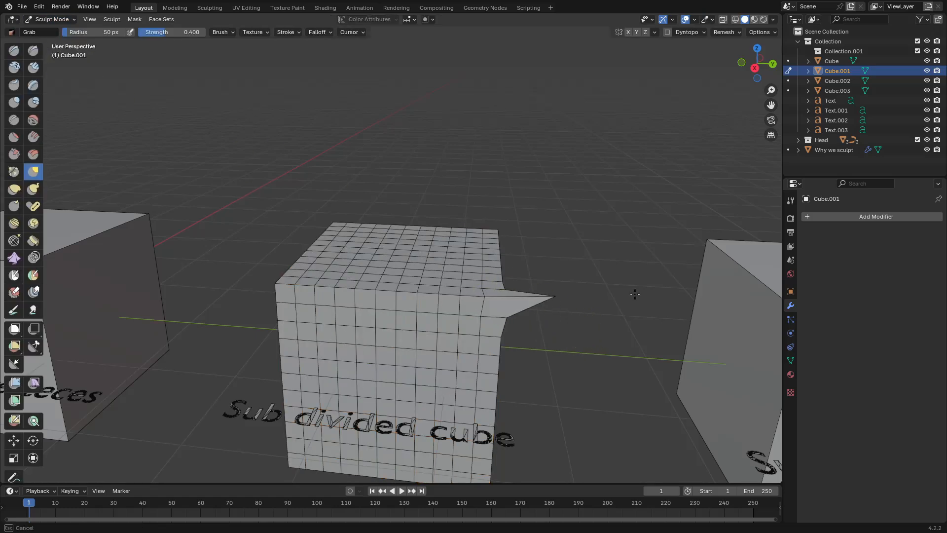
pyautogui.moveTo(488, 308); pyautogui.dragTo(222, 237, button='middle')
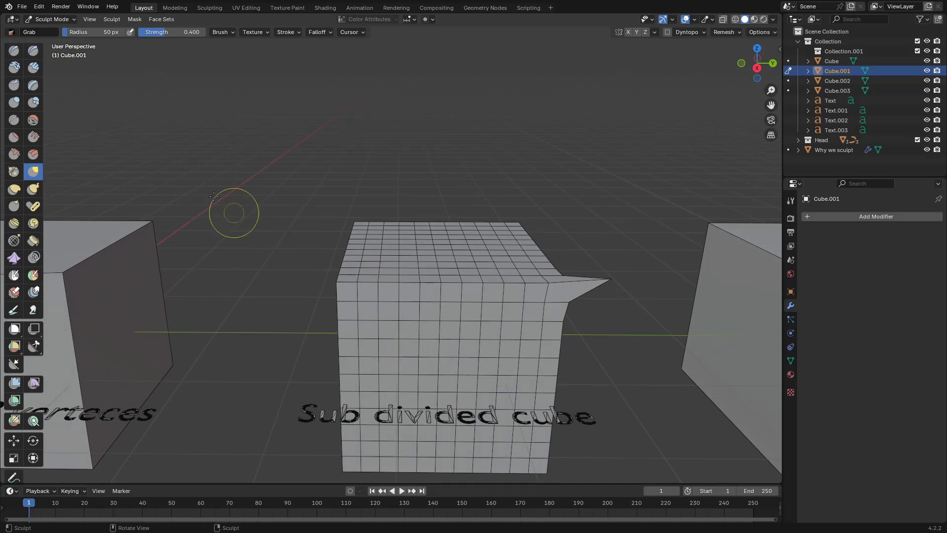
# Sculpt ridges across the subdivided cube's front face and upper area with the Draw brush
pyautogui.click(14, 52)
pyautogui.moveTo(430, 375)
pyautogui.mouseDown()
pyautogui.moveTo(375, 347)
pyautogui.moveTo(532, 345)
pyautogui.moveTo(345, 350)
pyautogui.moveTo(526, 358)
pyautogui.moveTo(389, 355)
pyautogui.moveTo(454, 358)
pyautogui.mouseUp()
pyautogui.moveTo(499, 202); pyautogui.dragTo(317, 284, button='middle')
pyautogui.moveTo(317, 284)
pyautogui.mouseDown()
pyautogui.moveTo(347, 278)
pyautogui.moveTo(384, 245)
pyautogui.moveTo(325, 258)
pyautogui.moveTo(340, 251)
pyautogui.mouseUp()
# Build up and carve the subdivided cube's upper front corner and adjoining side with the Clay Strips brush
pyautogui.click(33, 72)
pyautogui.moveTo(256, 257)
pyautogui.mouseDown()
pyautogui.moveTo(276, 277)
pyautogui.moveTo(222, 282)
pyautogui.moveTo(310, 281)
pyautogui.moveTo(296, 328)
pyautogui.mouseUp()
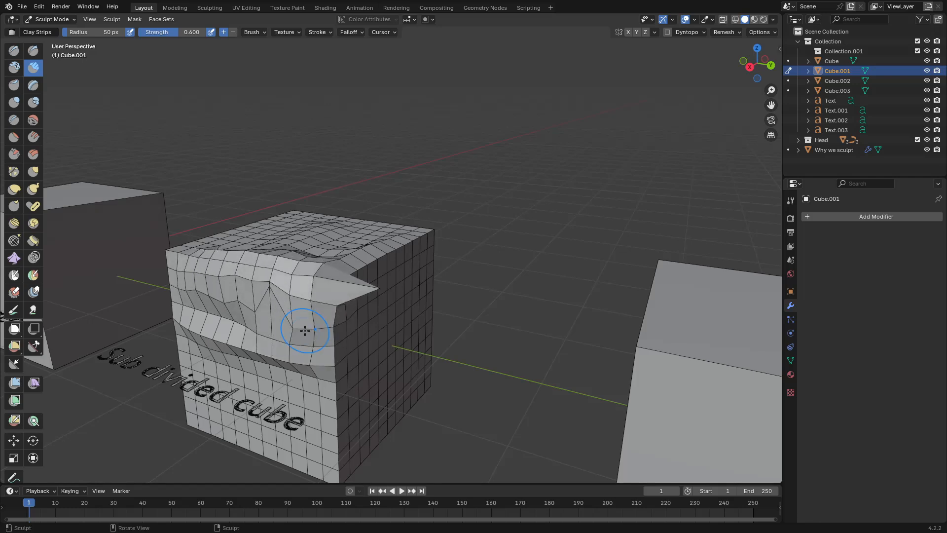
pyautogui.moveTo(296, 327); pyautogui.dragTo(260, 301, button='middle')
pyautogui.moveTo(259, 301)
pyautogui.mouseDown()
pyautogui.moveTo(340, 286)
pyautogui.moveTo(227, 262)
pyautogui.moveTo(340, 236)
pyautogui.moveTo(279, 227)
pyautogui.moveTo(314, 225)
pyautogui.mouseUp()
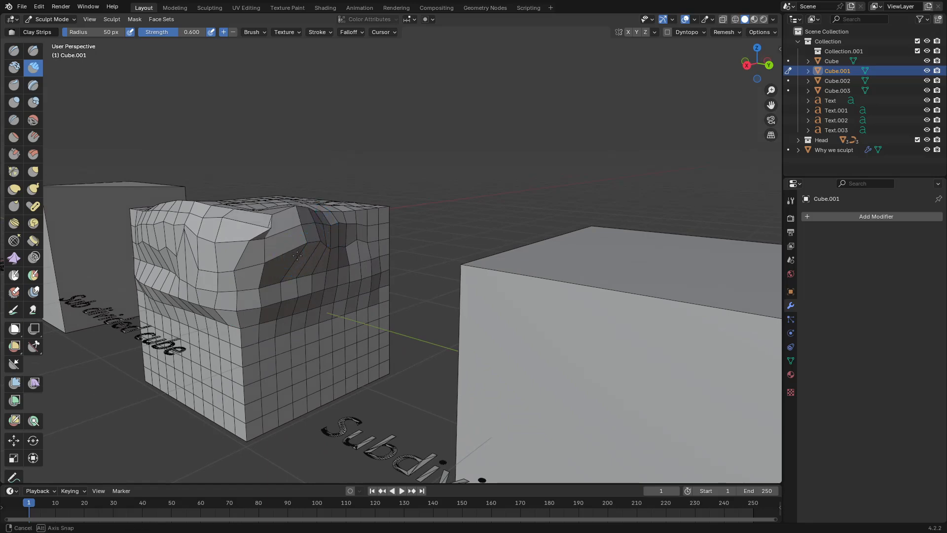
pyautogui.moveTo(289, 253); pyautogui.dragTo(345, 270, button='middle')
pyautogui.moveTo(369, 274)
pyautogui.keyDown('ctrl'); pyautogui.mouseDown()
pyautogui.moveTo(431, 285)
pyautogui.moveTo(365, 289)
pyautogui.moveTo(338, 275)
pyautogui.moveTo(365, 239)
pyautogui.mouseUp(); pyautogui.keyUp('ctrl')
pyautogui.scroll(-3, 468, 316)
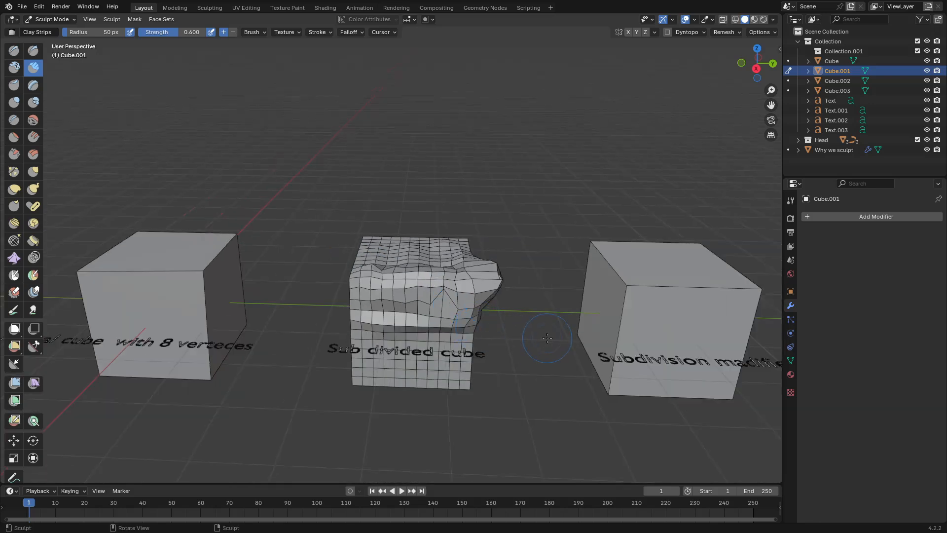
# Return to Object Mode, select the cube labelled "Subdivision madifier", and put it in Sculpt Mode
pyautogui.keyDown('shift'); pyautogui.moveTo(547, 337); pyautogui.dragTo(471, 323, button='middle'); pyautogui.keyUp('shift')
pyautogui.click(50, 19)
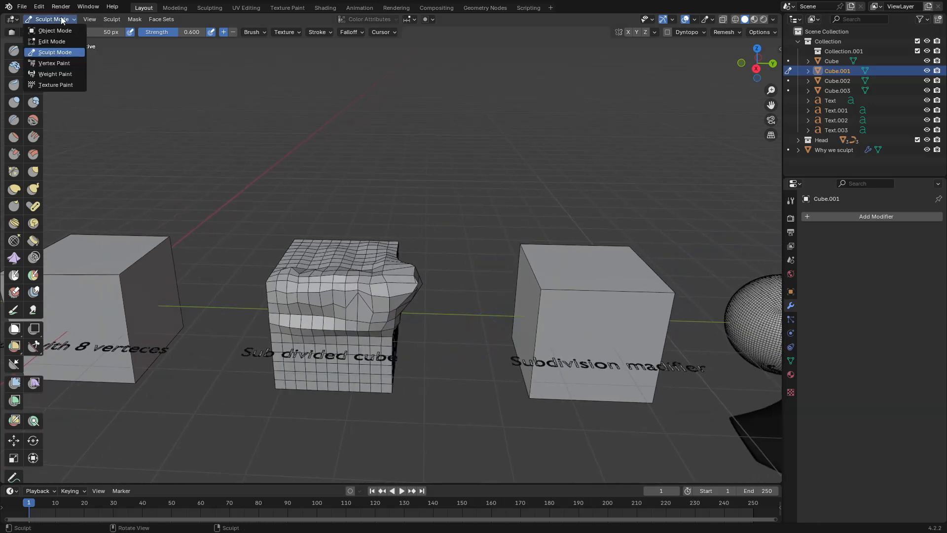
pyautogui.click(67, 30)
pyautogui.moveTo(494, 255); pyautogui.dragTo(526, 301, button='middle')
pyautogui.click(525, 301)
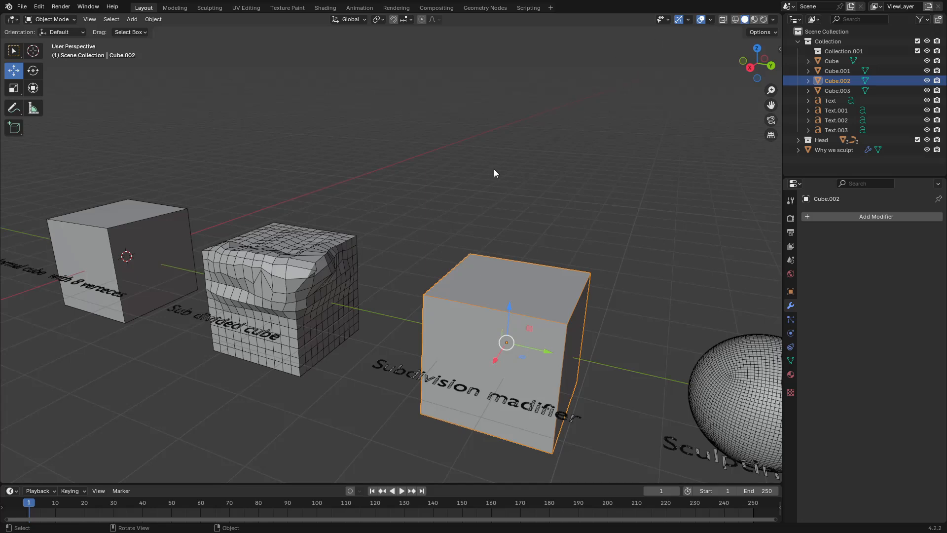
pyautogui.click(59, 19)
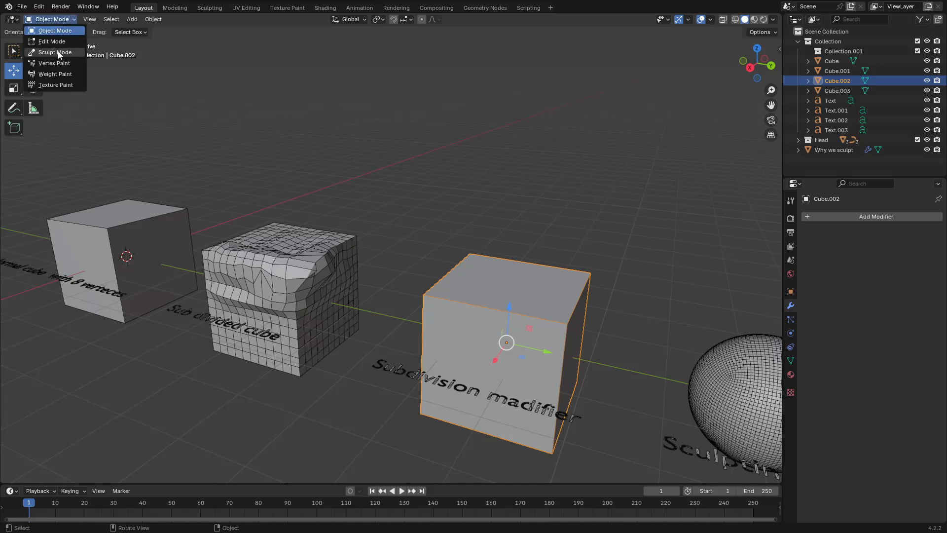
pyautogui.click(58, 53)
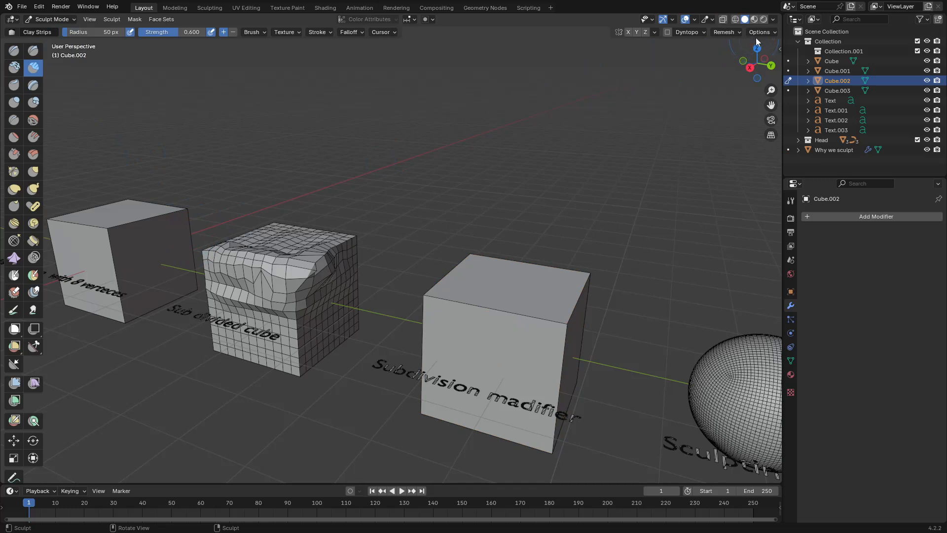
# Remesh the third cube with a voxel size of 0.1 m, inspect its grid up close, and undo the remesh
pyautogui.click(739, 31)
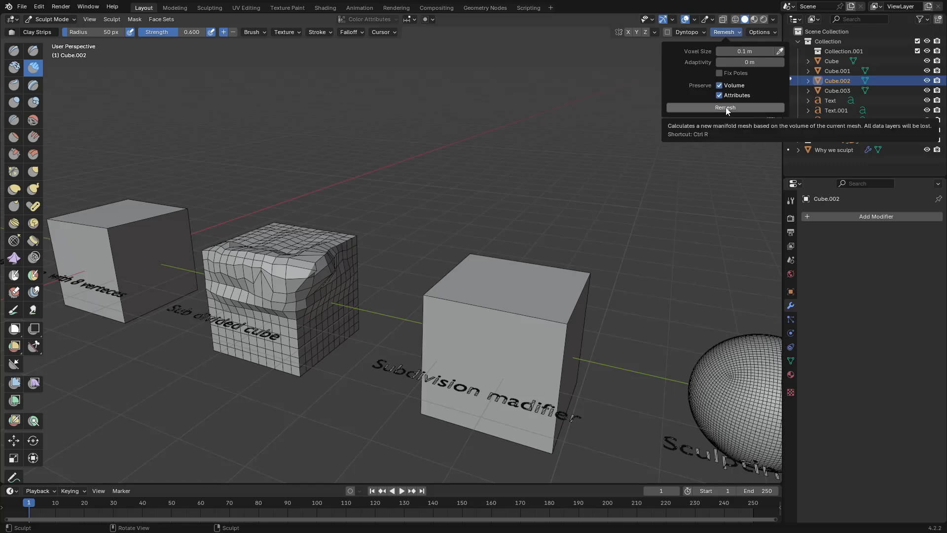
pyautogui.click(725, 108)
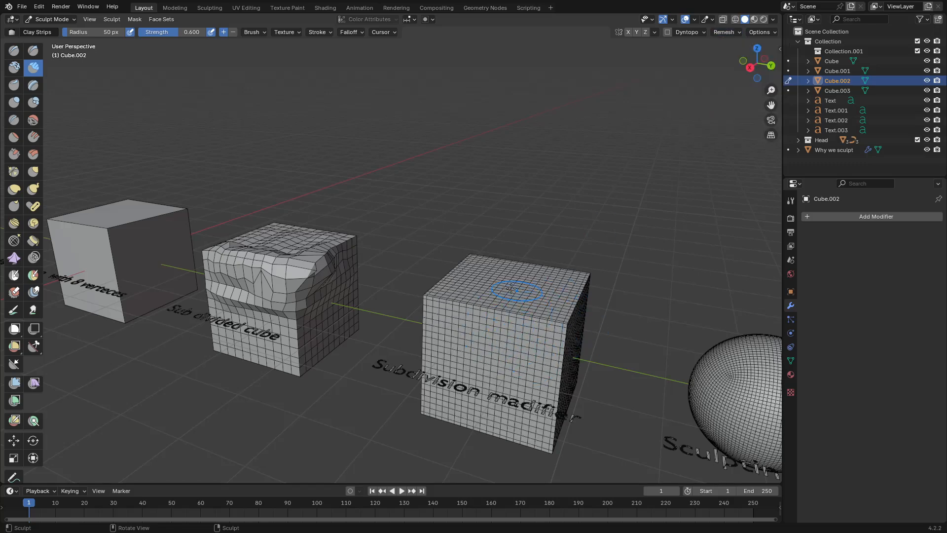
pyautogui.scroll(6, 551, 295)
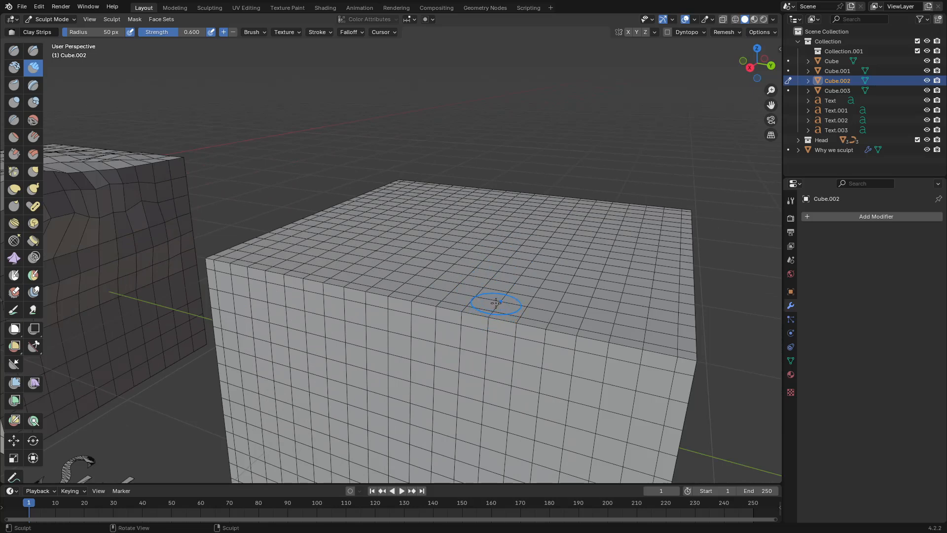
pyautogui.hotkey('ctrl', 'z')
# Try the interactive voxel size adjustment on the third cube's front face
pyautogui.moveTo(519, 274); pyautogui.dragTo(522, 269, button='middle')
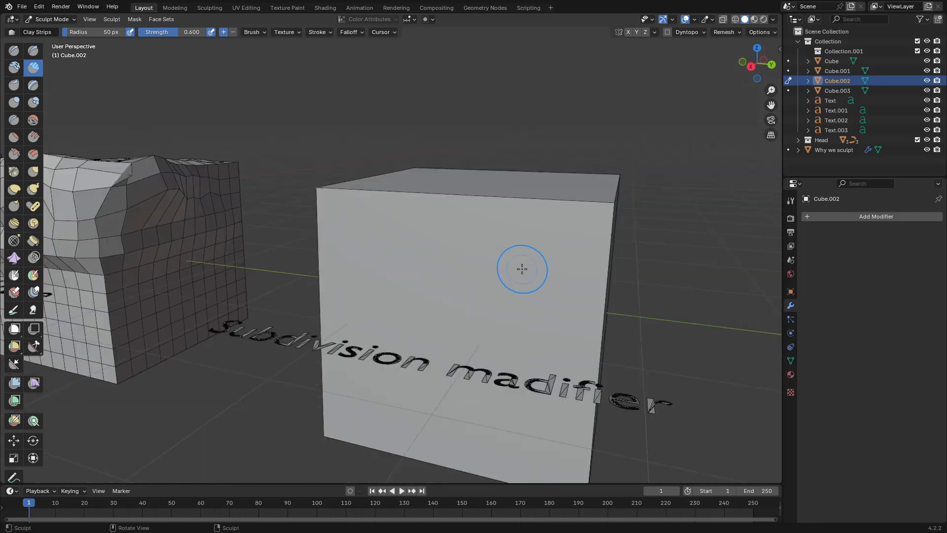
pyautogui.press('r')
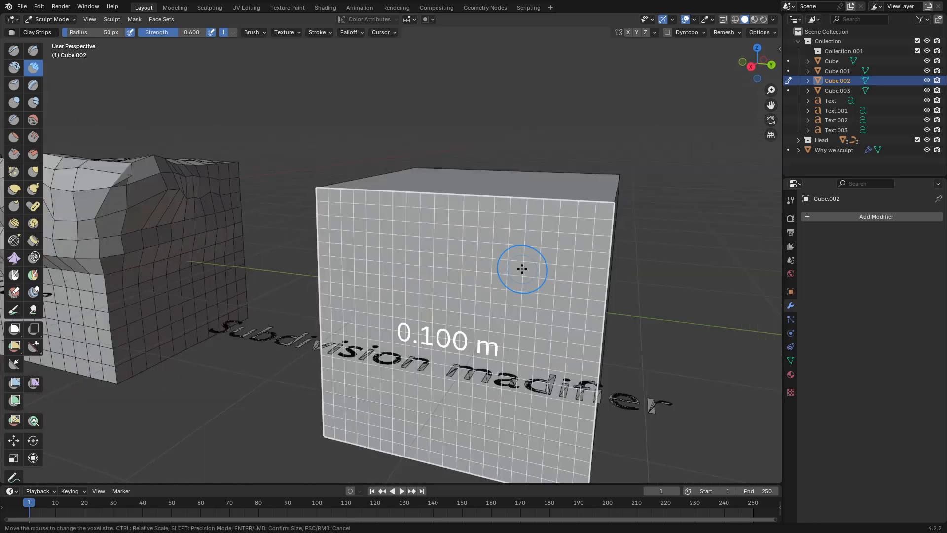
pyautogui.click(516, 258)
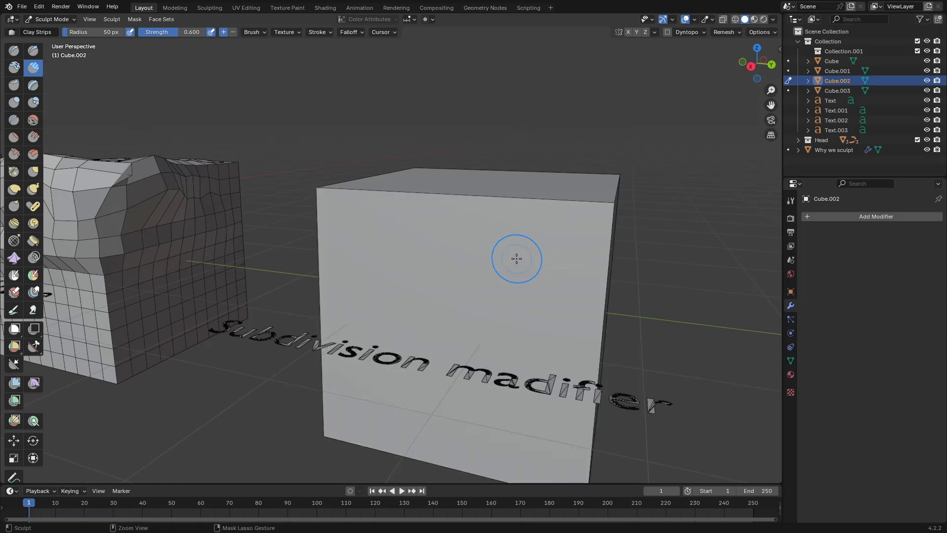
# Enable the Screencast Keys display for the viewport and hide the sidebar again
pyautogui.press('n')
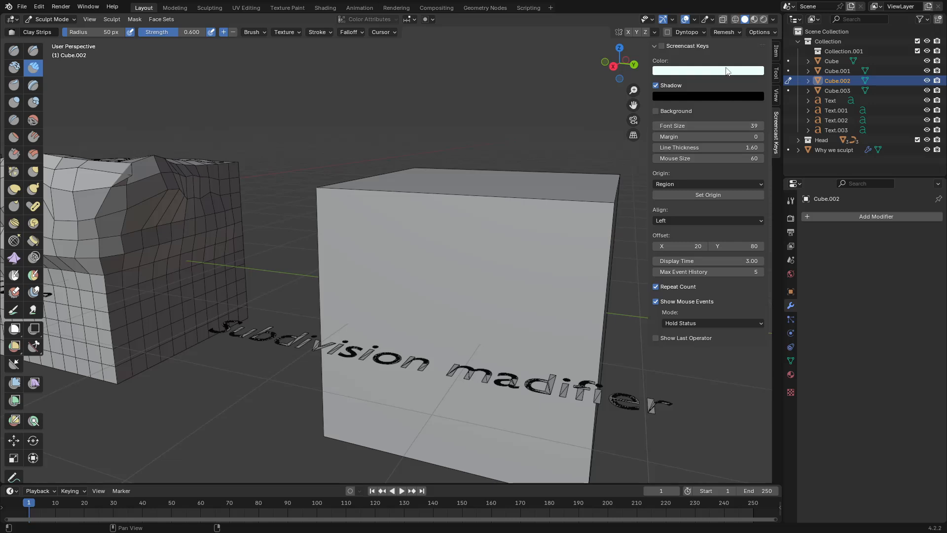
pyautogui.click(662, 46)
pyautogui.press('n')
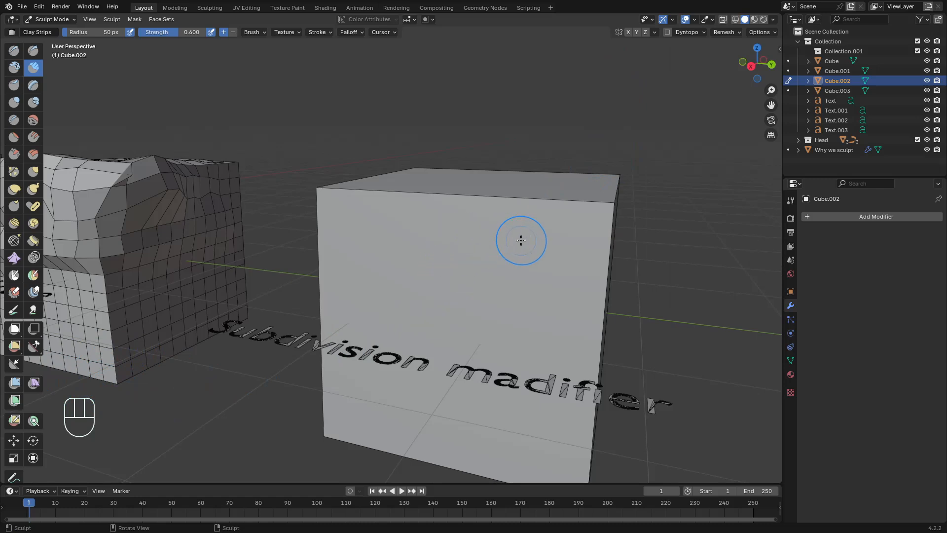
pyautogui.click(537, 234)
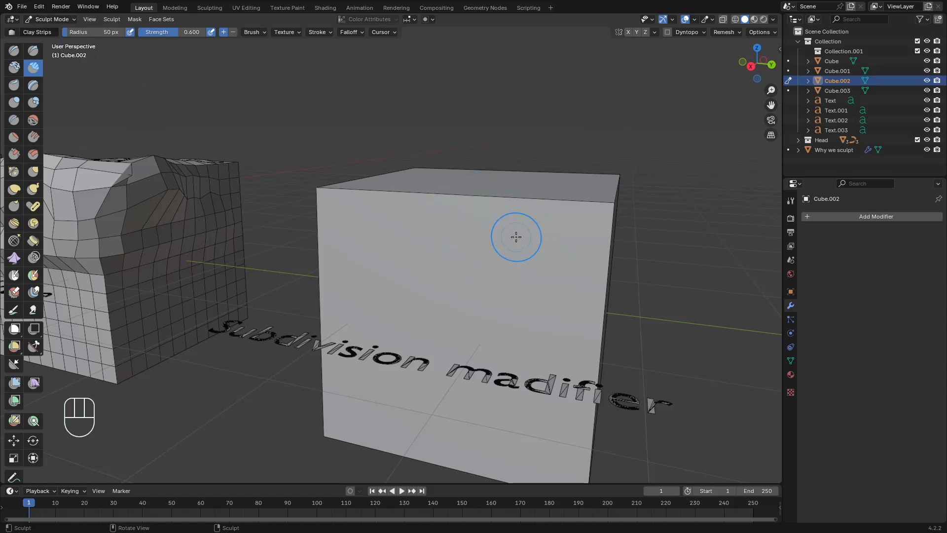
# Set the third cube's voxel size to 0.0385 m with the interactive adjustment and remesh the cube
pyautogui.press('r')
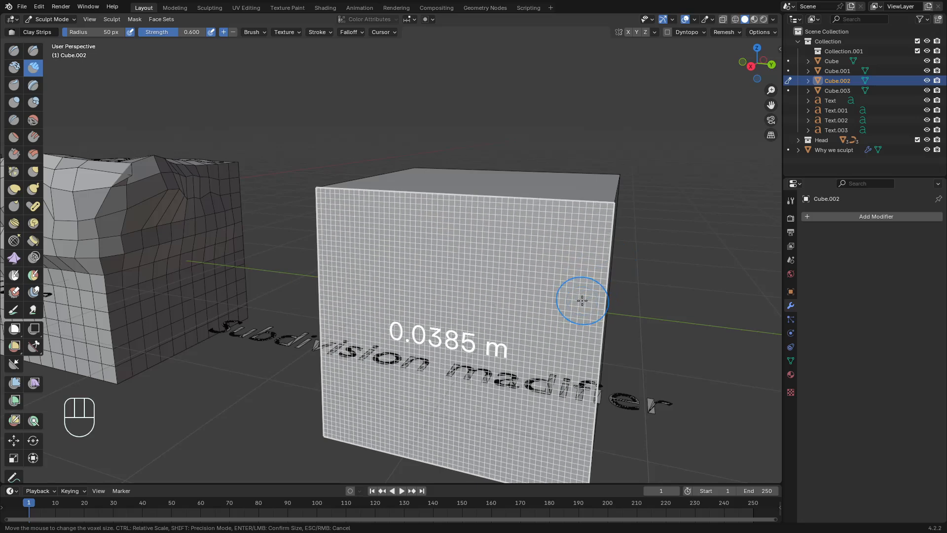
pyautogui.click(581, 300)
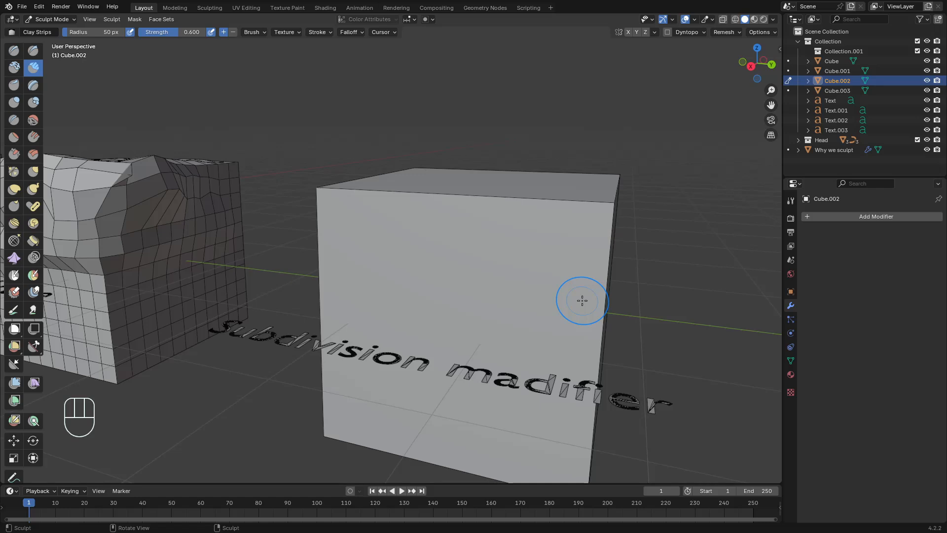
pyautogui.press('ctrl')
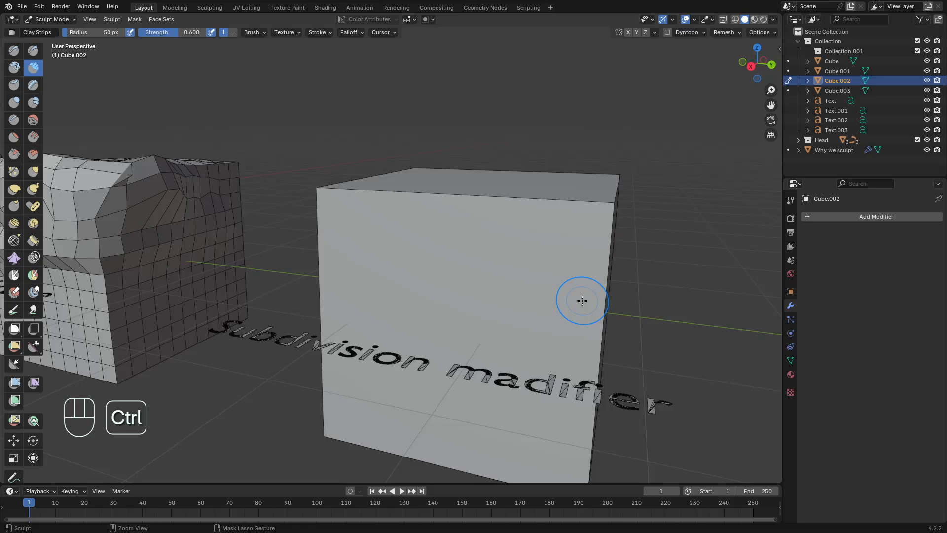
pyautogui.hotkey('ctrl', 'r')
pyautogui.moveTo(574, 298); pyautogui.dragTo(323, 287, button='middle')
pyautogui.scroll(2, 483, 282)
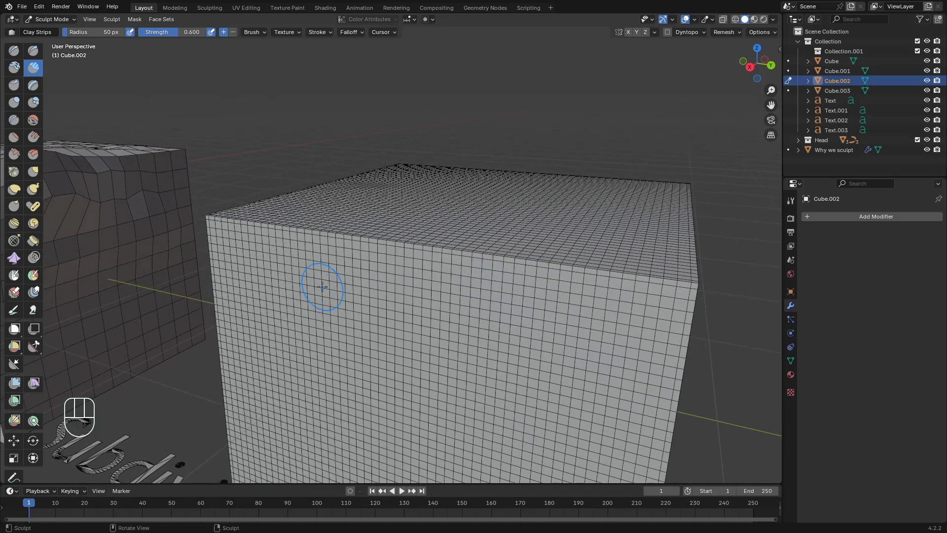
# Smooth the remeshed cube's front top edge and add strokes with the Draw and Clay brushes across its front face
pyautogui.click(32, 123)
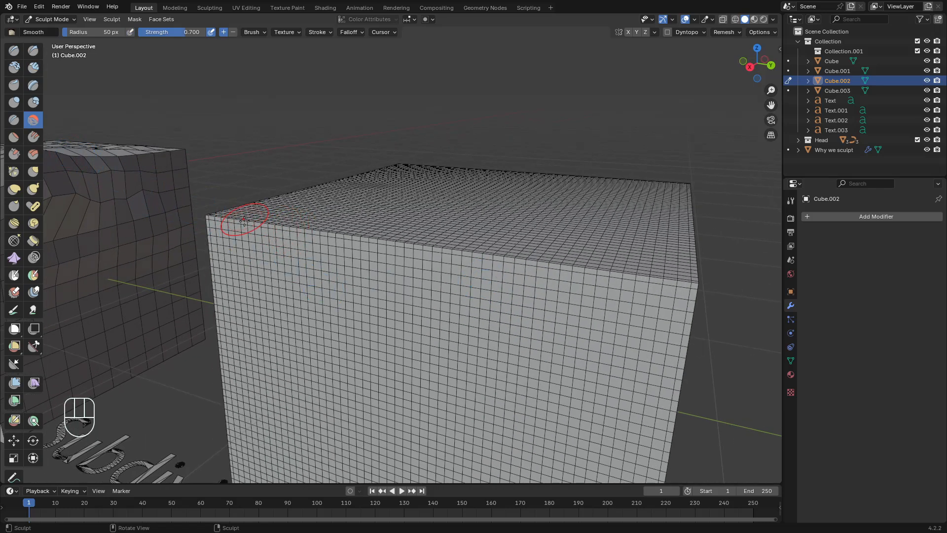
pyautogui.moveTo(244, 221)
pyautogui.mouseDown()
pyautogui.moveTo(676, 277)
pyautogui.moveTo(224, 220)
pyautogui.mouseUp()
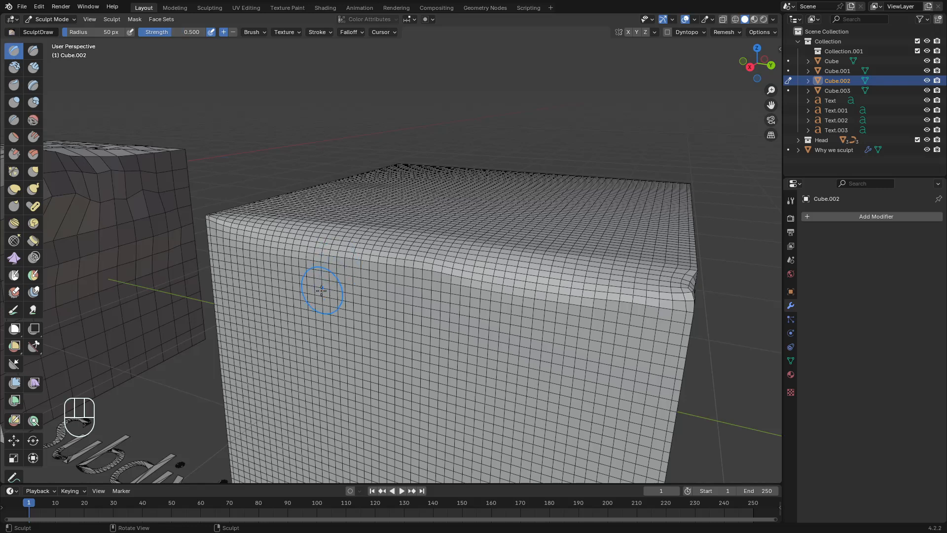
pyautogui.click(14, 51)
pyautogui.moveTo(304, 330)
pyautogui.mouseDown()
pyautogui.moveTo(311, 321)
pyautogui.moveTo(527, 318)
pyautogui.moveTo(261, 373)
pyautogui.moveTo(623, 308)
pyautogui.moveTo(266, 365)
pyautogui.moveTo(614, 306)
pyautogui.mouseUp()
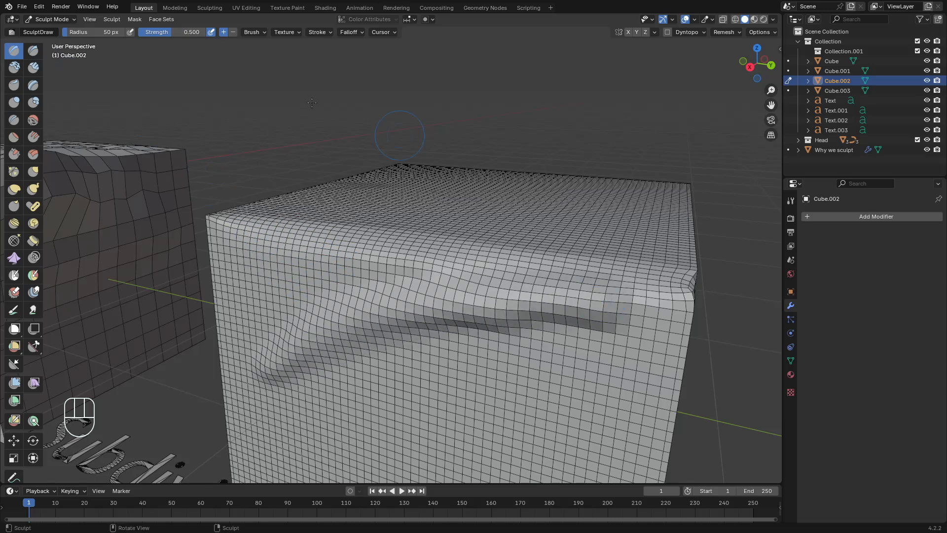
pyautogui.click(16, 69)
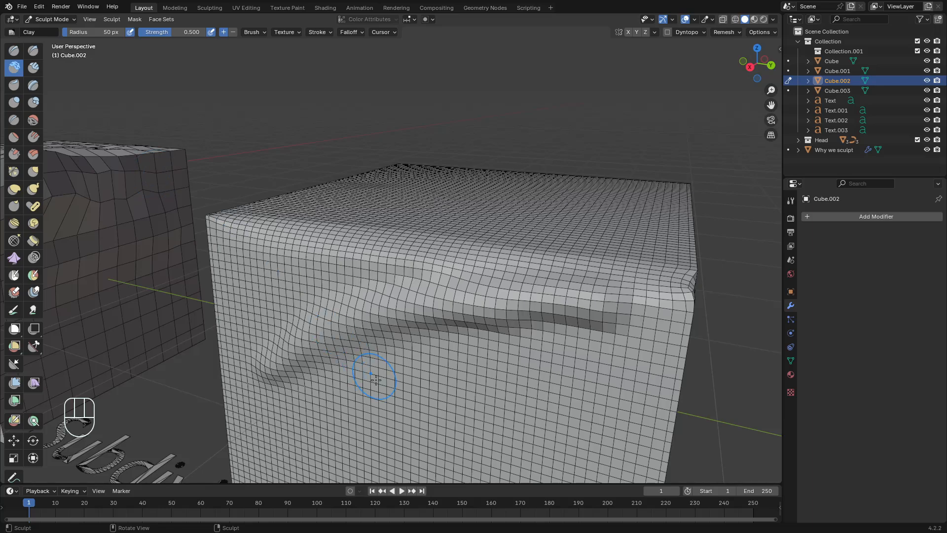
pyautogui.moveTo(365, 375)
pyautogui.mouseDown()
pyautogui.moveTo(394, 368)
pyautogui.moveTo(316, 385)
pyautogui.moveTo(373, 362)
pyautogui.moveTo(296, 395)
pyautogui.moveTo(493, 310)
pyautogui.moveTo(368, 320)
pyautogui.moveTo(416, 295)
pyautogui.mouseUp()
# Enlarge the Grab brush radius to 331 px and pull the remeshed cube's side edge and corner out of shape
pyautogui.moveTo(417, 296)
pyautogui.mouseDown(button='middle')
pyautogui.moveTo(402, 327)
pyautogui.moveTo(406, 306)
pyautogui.moveTo(495, 243)
pyautogui.moveTo(460, 253)
pyautogui.mouseUp(button='middle')
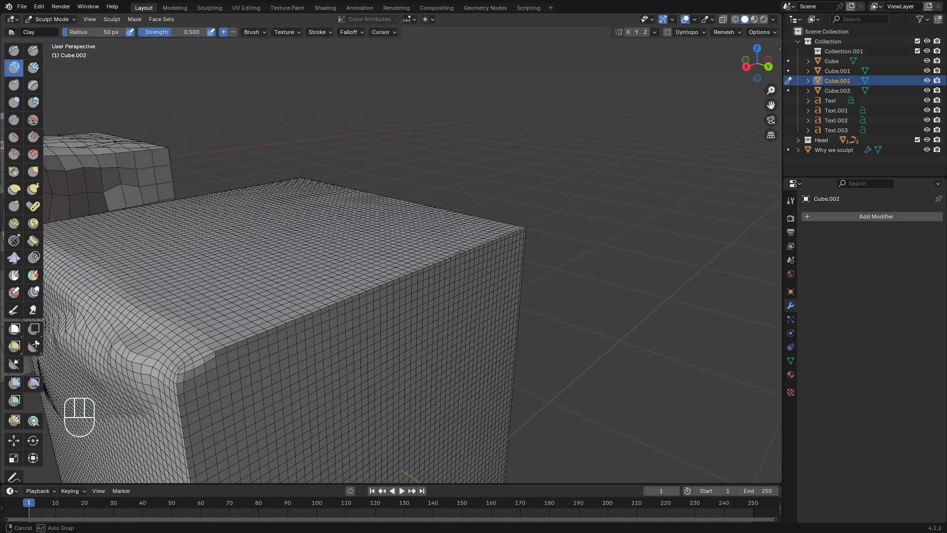
pyautogui.click(31, 172)
pyautogui.press('f')
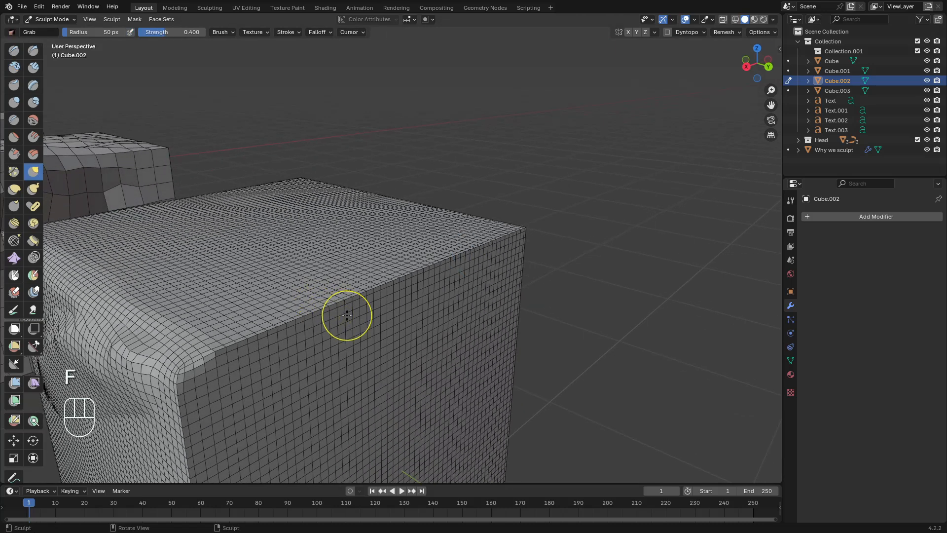
pyautogui.click(355, 295)
pyautogui.moveTo(355, 295)
pyautogui.mouseDown()
pyautogui.moveTo(389, 306)
pyautogui.moveTo(434, 295)
pyautogui.moveTo(437, 309)
pyautogui.mouseUp()
pyautogui.moveTo(436, 308)
pyautogui.mouseDown(button='middle')
pyautogui.moveTo(480, 282)
pyautogui.moveTo(482, 289)
pyautogui.moveTo(481, 269)
pyautogui.mouseUp(button='middle')
pyautogui.moveTo(482, 268); pyautogui.dragTo(542, 296)
pyautogui.moveTo(543, 296); pyautogui.dragTo(487, 338, button='middle')
pyautogui.moveTo(306, 289); pyautogui.dragTo(391, 254)
# Turn off the wireframe overlay for the row of cubes and the sphere
pyautogui.moveTo(391, 254)
pyautogui.mouseDown(button='middle')
pyautogui.moveTo(425, 254)
pyautogui.moveTo(397, 275)
pyautogui.mouseUp(button='middle')
pyautogui.scroll(-5, 425, 254)
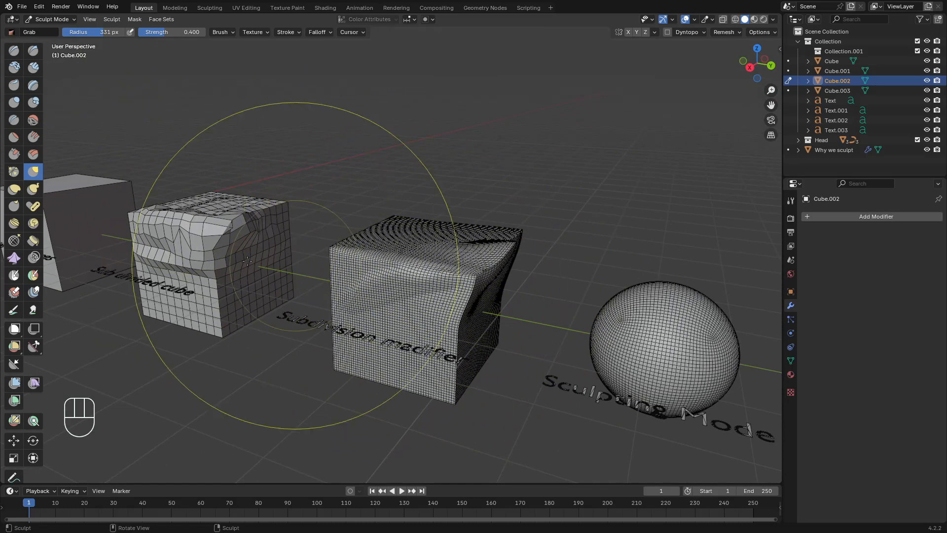
pyautogui.click(694, 20)
pyautogui.click(634, 187)
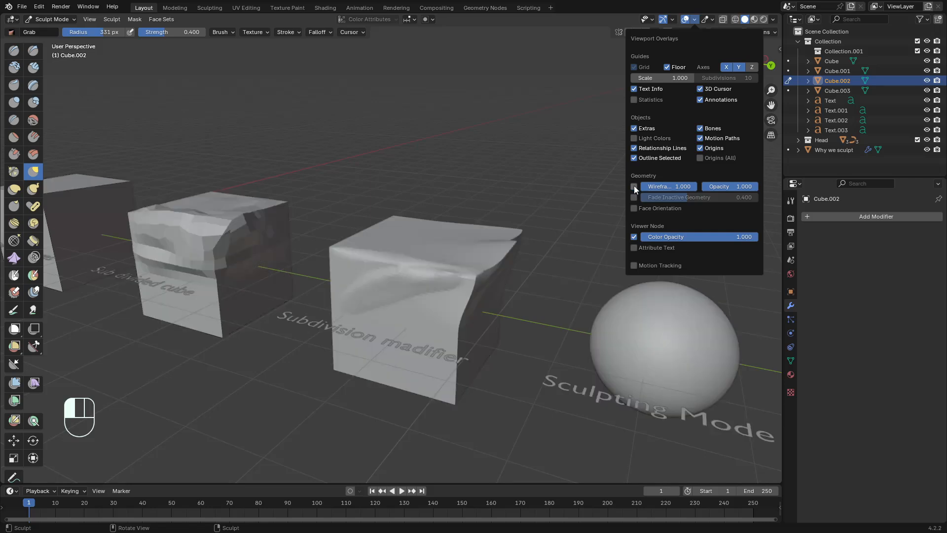
# Reduce the Grab brush radius to 70 px beside the sphere labelled "Sculpting Mode"
pyautogui.keyDown('shift'); pyautogui.moveTo(533, 286); pyautogui.dragTo(480, 262, button='middle'); pyautogui.keyUp('shift')
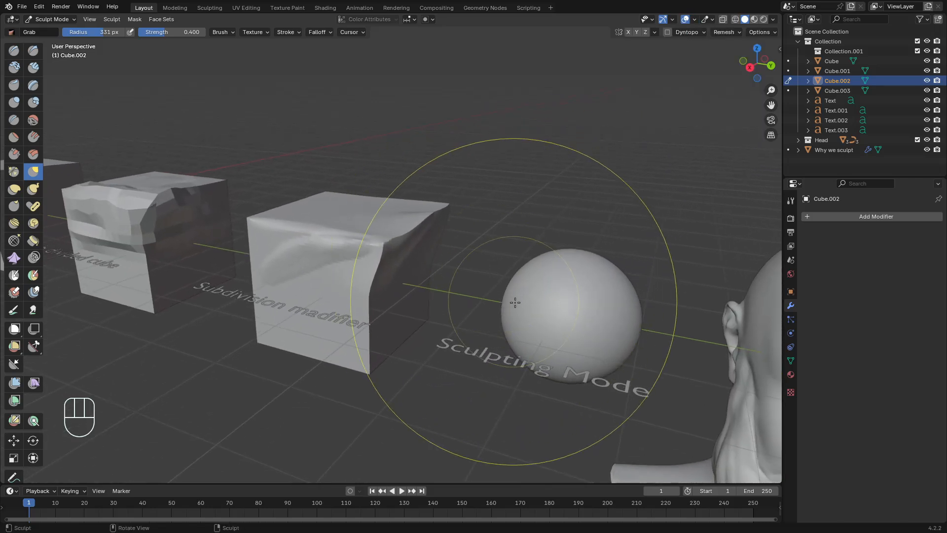
pyautogui.scroll(2, 517, 300)
pyautogui.press('f')
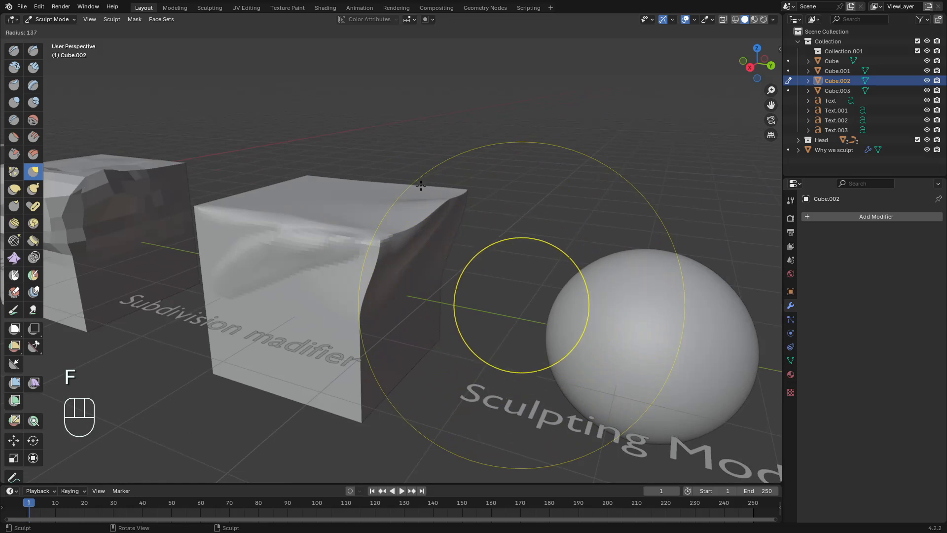
pyautogui.click(518, 302)
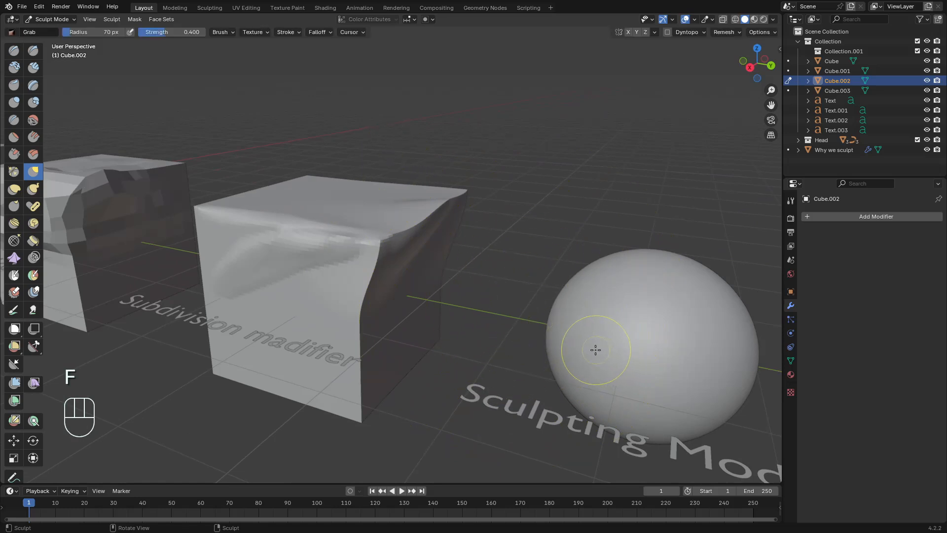
pyautogui.keyDown('shift'); pyautogui.moveTo(595, 349); pyautogui.dragTo(498, 342, button='middle'); pyautogui.keyUp('shift')
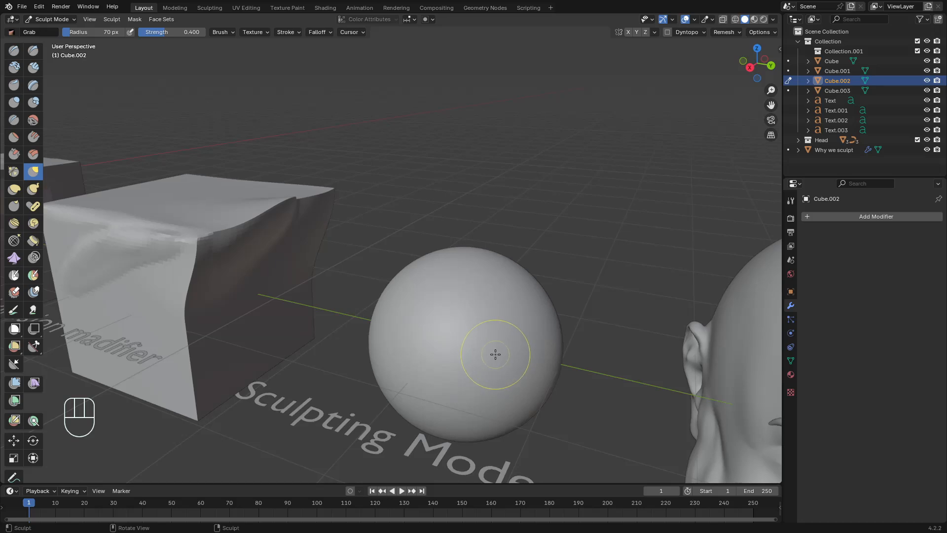
pyautogui.scroll(-4, 495, 354)
pyautogui.scroll(3, 491, 348)
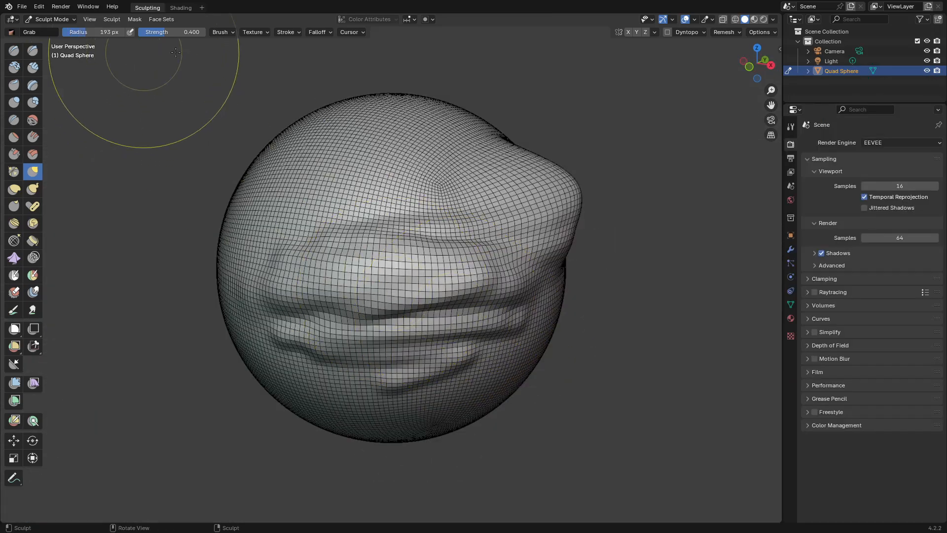
# Turn off the wireframe overlay in the scene with the sculpted quad sphere
pyautogui.click(713, 20)
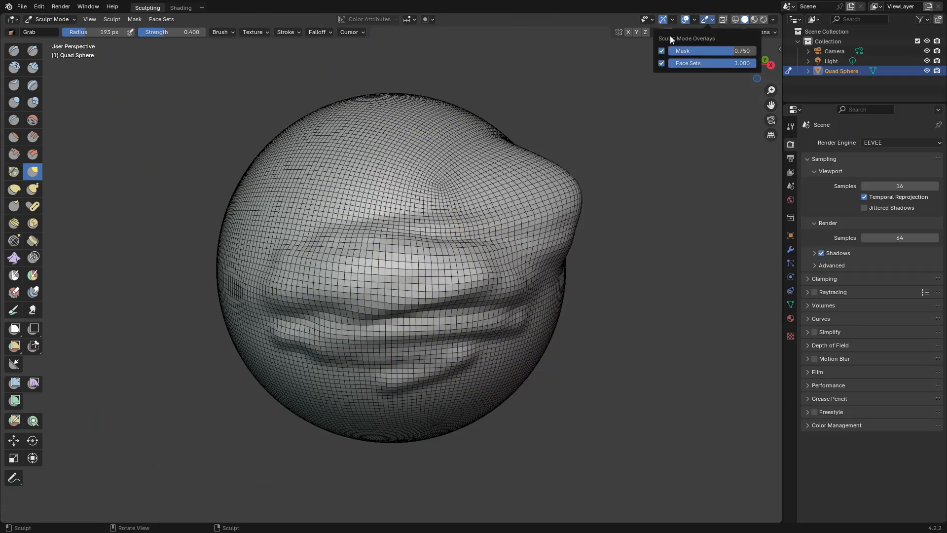
pyautogui.click(693, 21)
pyautogui.click(635, 186)
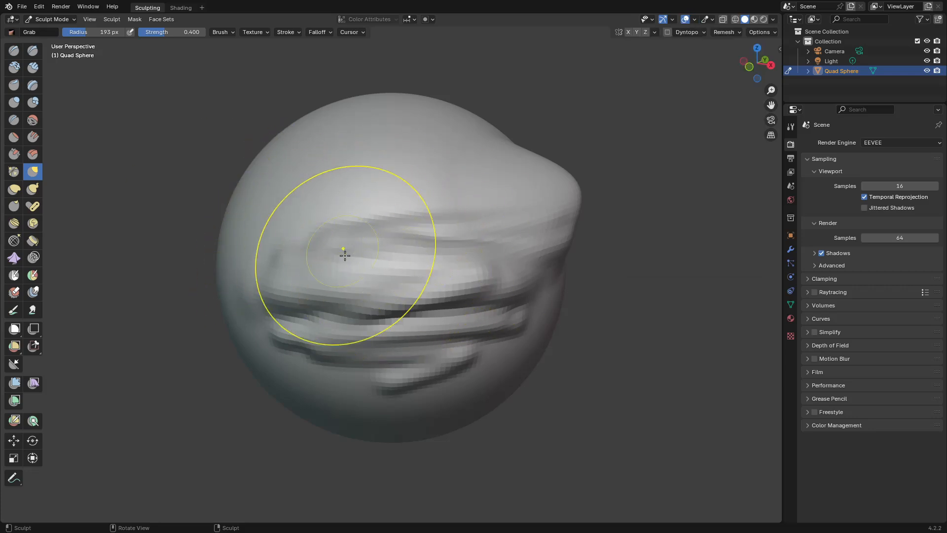
# Smooth away the sculpted ridges across the front and side of the quad sphere
pyautogui.moveTo(393, 271)
pyautogui.mouseDown()
pyautogui.moveTo(368, 227)
pyautogui.moveTo(519, 276)
pyautogui.moveTo(438, 335)
pyautogui.mouseUp()
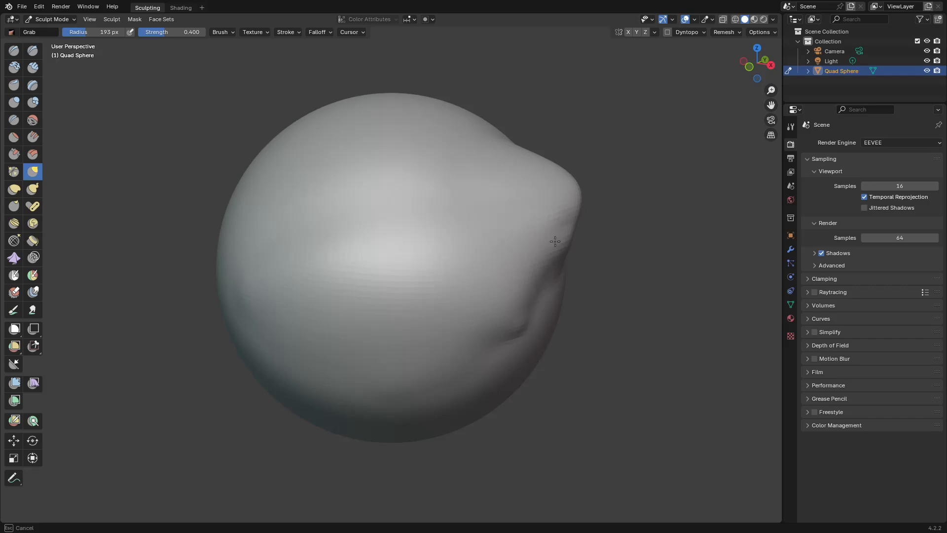
pyautogui.moveTo(555, 241); pyautogui.dragTo(539, 226)
pyautogui.moveTo(539, 226); pyautogui.dragTo(482, 258, button='middle')
pyautogui.moveTo(482, 258)
pyautogui.mouseDown()
pyautogui.moveTo(415, 229)
pyautogui.moveTo(408, 254)
pyautogui.mouseUp()
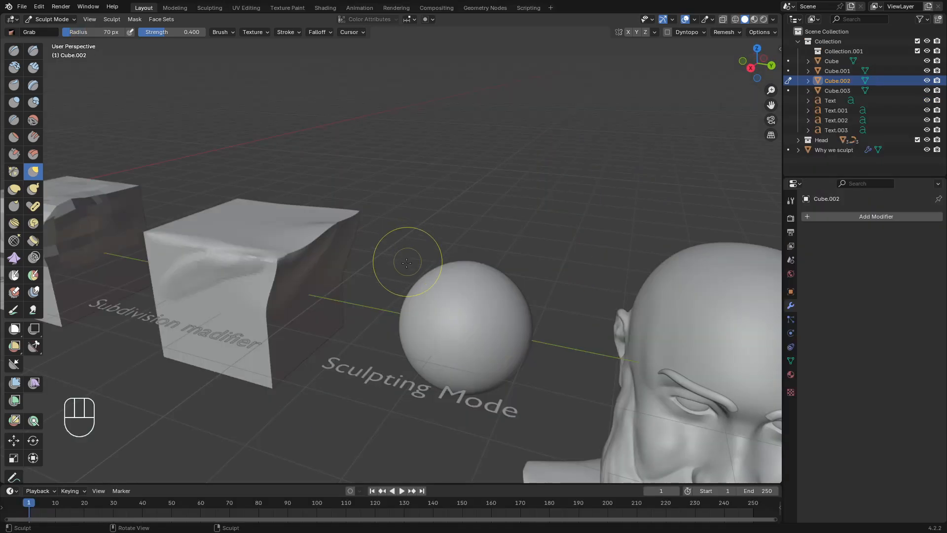
# Examine the faces of the "Sculpting Mode" sphere up close and compare the whole row of objects
pyautogui.moveTo(408, 260)
pyautogui.keyDown('shift'); pyautogui.mouseDown(button='middle')
pyautogui.moveTo(434, 275)
pyautogui.moveTo(443, 265)
pyautogui.moveTo(372, 224)
pyautogui.moveTo(388, 240)
pyautogui.mouseUp(button='middle'); pyautogui.keyUp('shift')
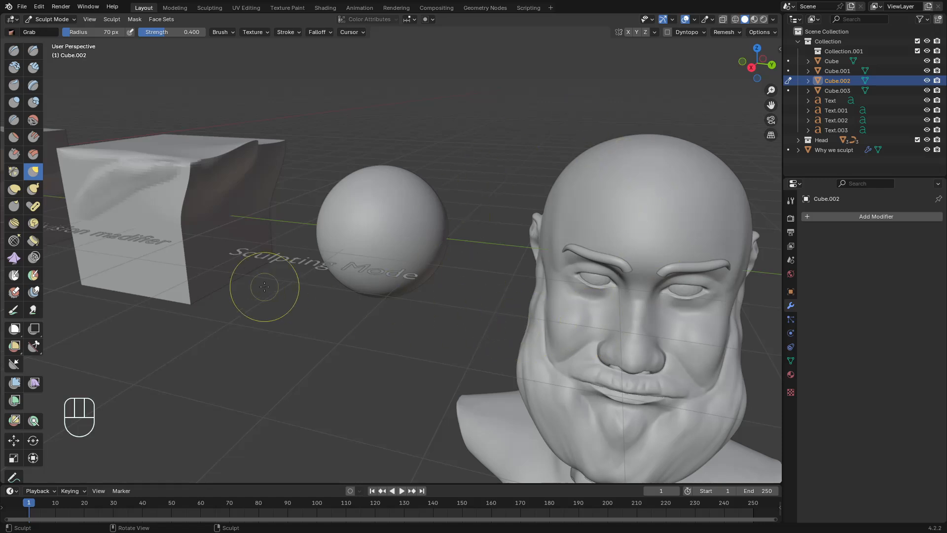
pyautogui.scroll(8, 401, 224)
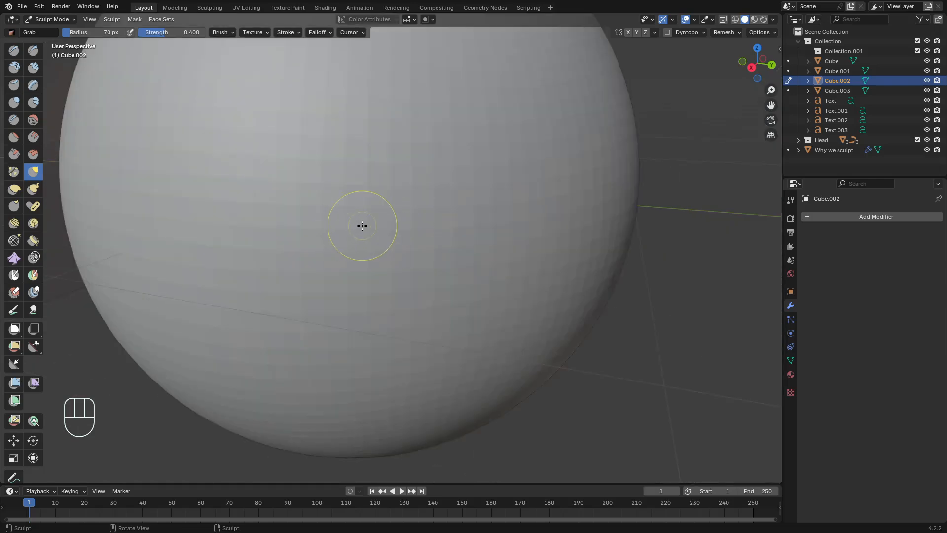
pyautogui.scroll(-5, 362, 226)
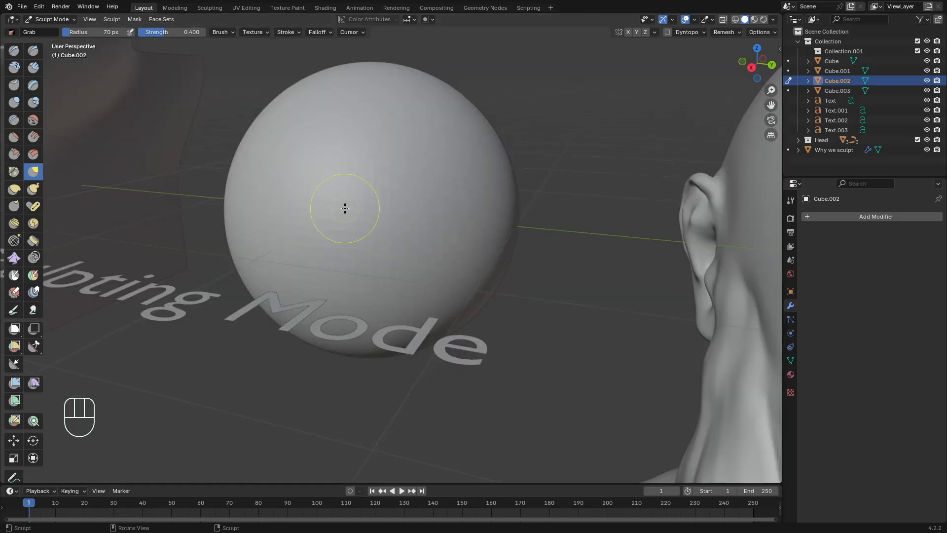
pyautogui.scroll(-6, 345, 208)
pyautogui.moveTo(355, 212); pyautogui.dragTo(283, 237, button='middle')
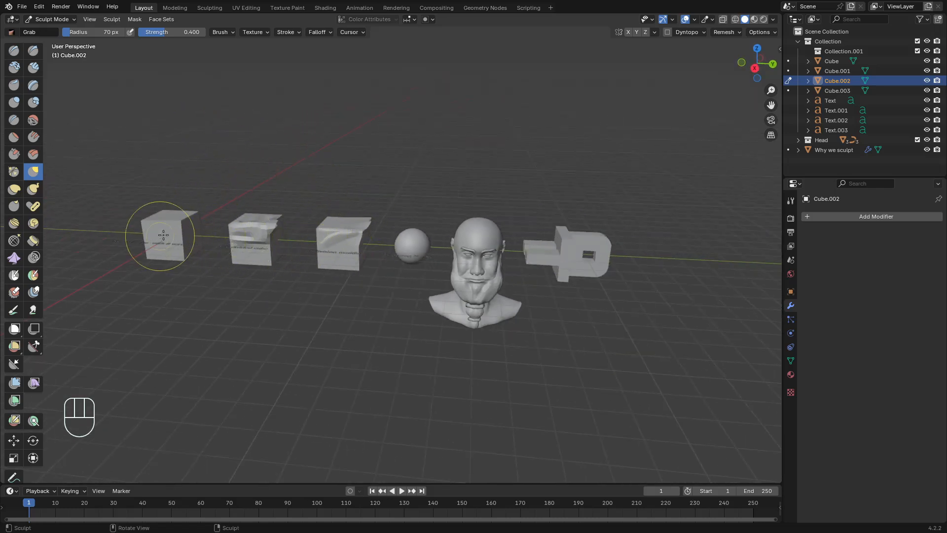
# Return to Object Mode and select the first cube, labelled "Normal cube with 8 verteces"
pyautogui.press('Tab')
pyautogui.press('Tab')
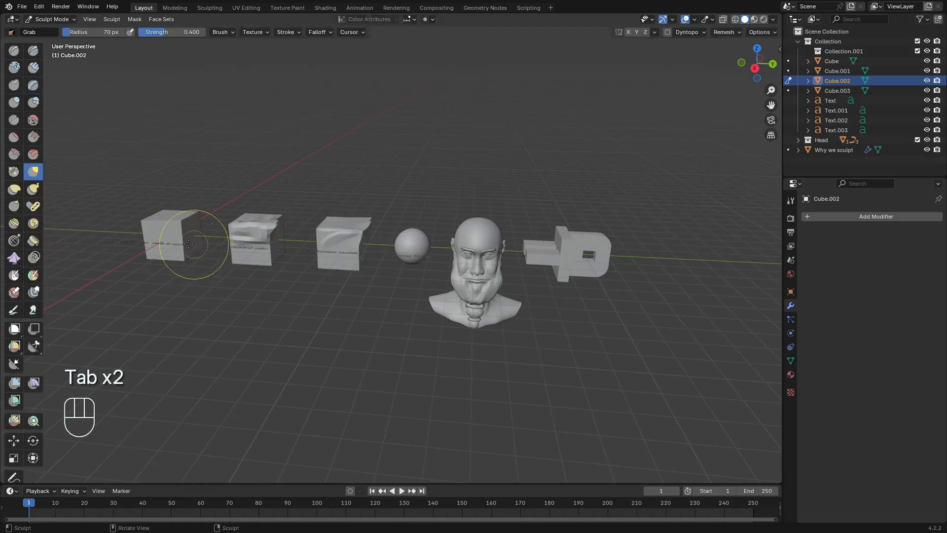
pyautogui.scroll(4, 198, 239)
pyautogui.keyDown('shift'); pyautogui.moveTo(231, 241); pyautogui.dragTo(429, 249, button='middle'); pyautogui.keyUp('shift')
pyautogui.press('Tab')
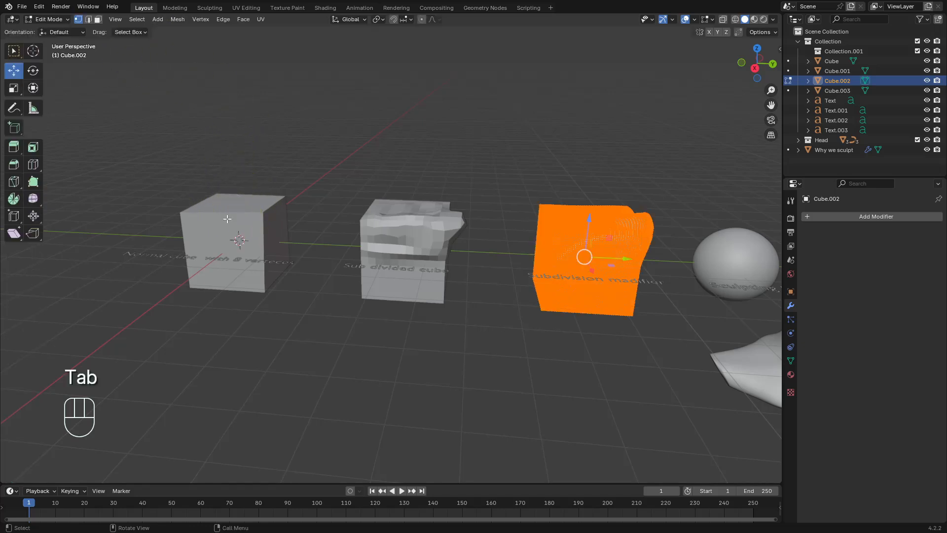
pyautogui.press('Tab')
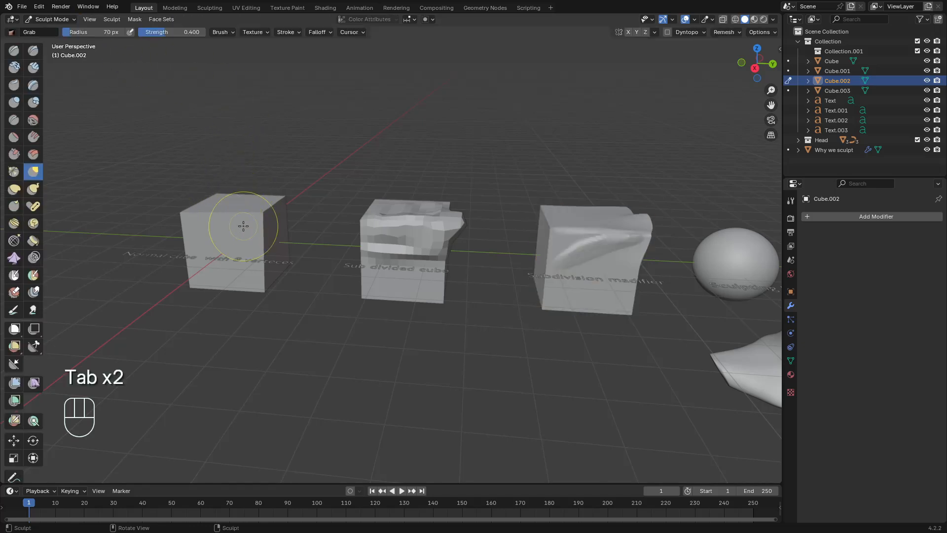
pyautogui.click(38, 19)
pyautogui.click(42, 32)
pyautogui.click(225, 212)
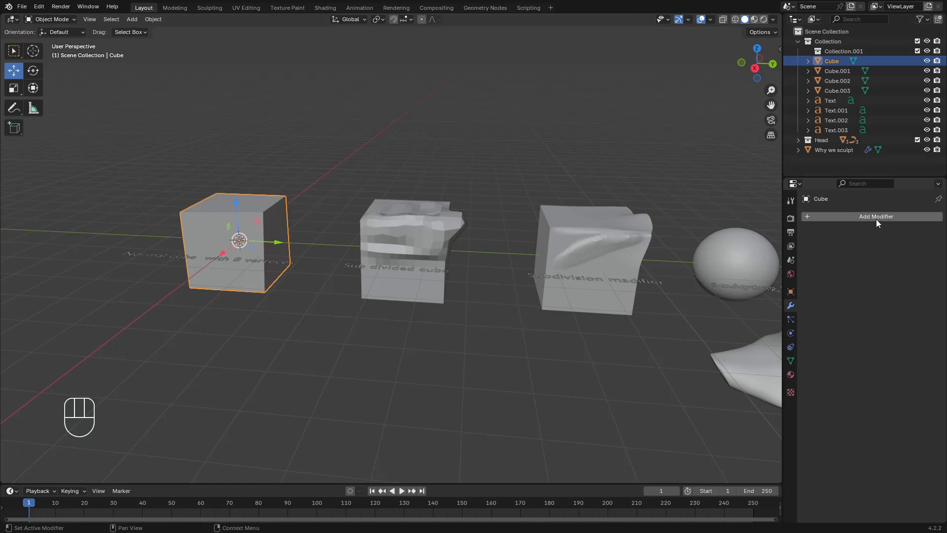
# Add a Subdivision Surface modifier to the first cube and raise its viewport level by two
pyautogui.click(852, 220)
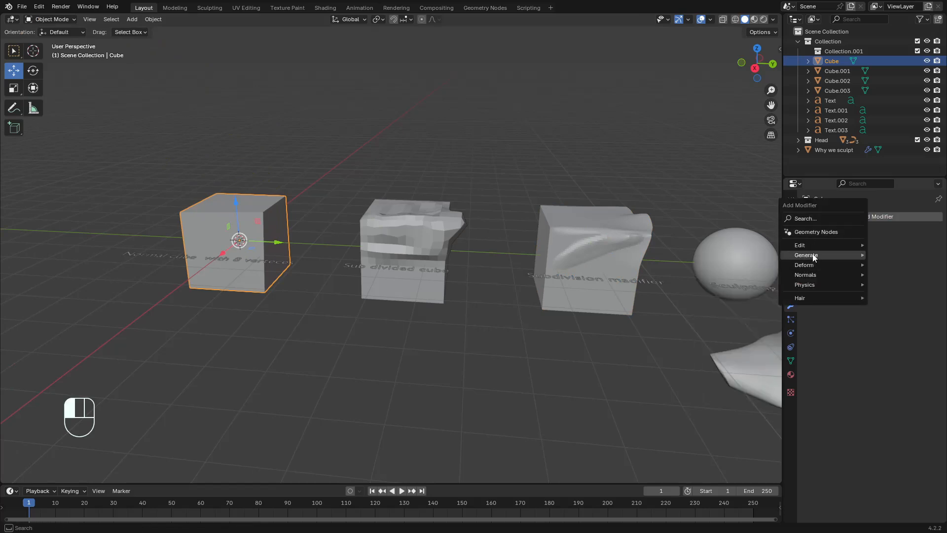
pyautogui.moveTo(813, 257)
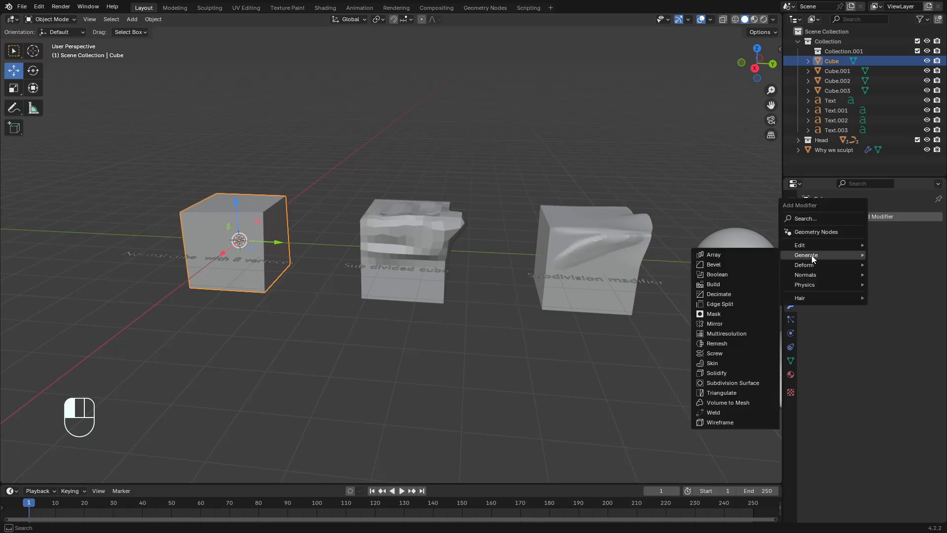
pyautogui.click(724, 380)
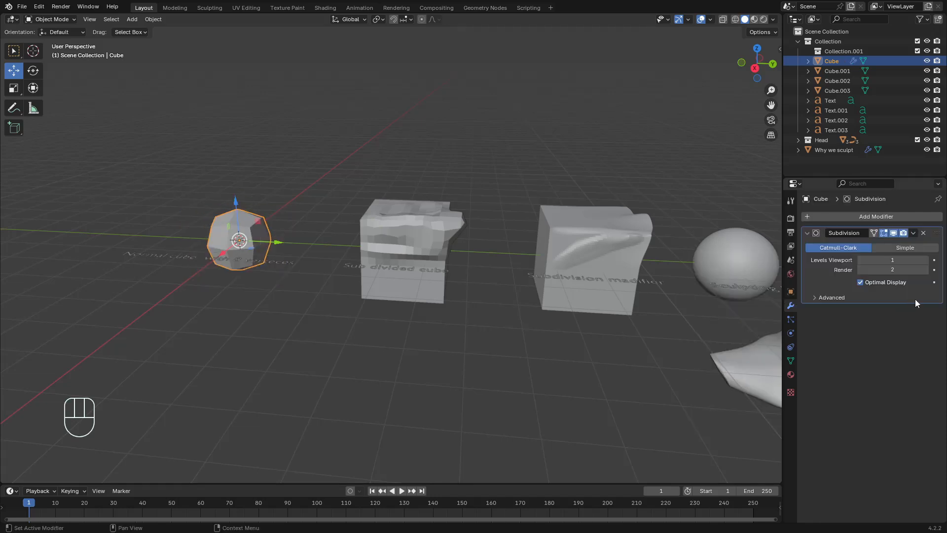
pyautogui.click(926, 260)
pyautogui.click(926, 260)
# Apply the Subdivision modifier to the first cube so it becomes real sphere geometry
pyautogui.click(914, 236)
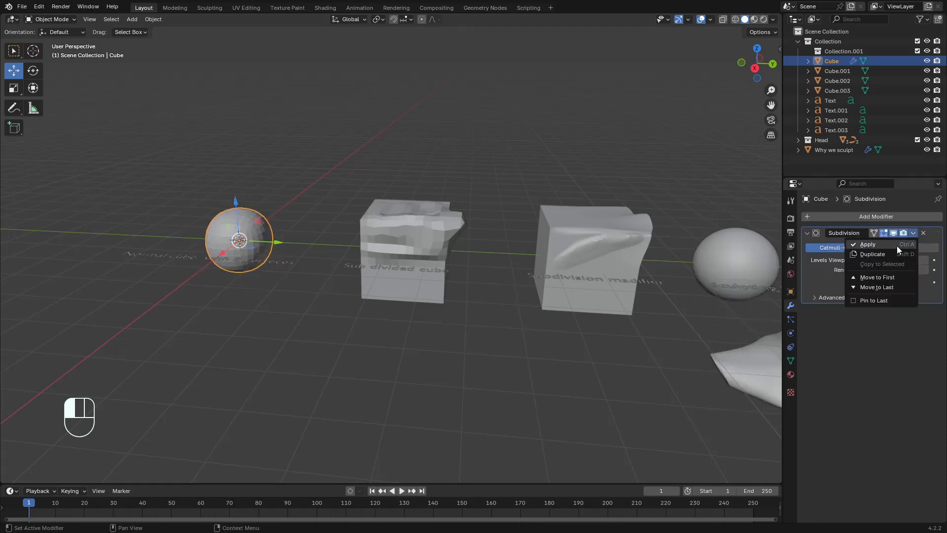
pyautogui.click(886, 247)
pyautogui.scroll(4, 387, 283)
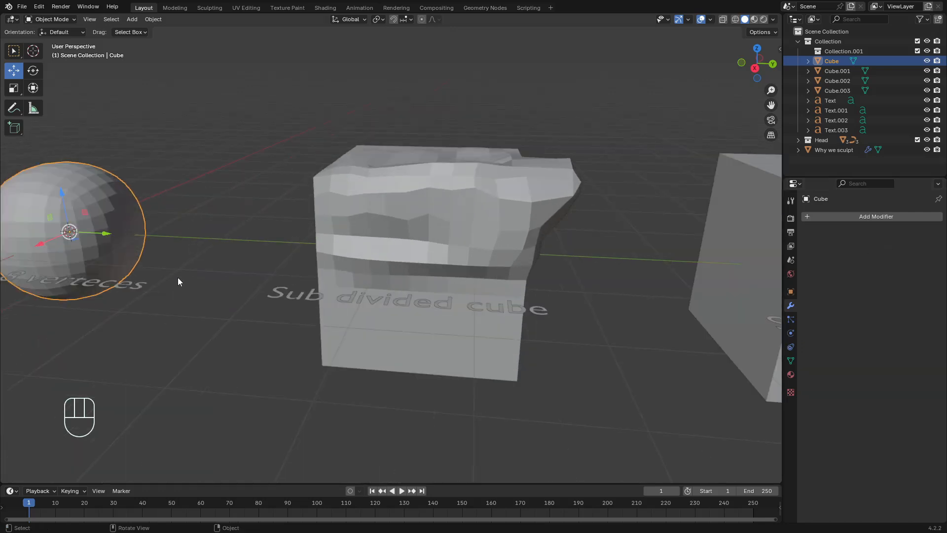
pyautogui.keyDown('shift'); pyautogui.moveTo(216, 286); pyautogui.dragTo(234, 178, button='middle'); pyautogui.keyUp('shift')
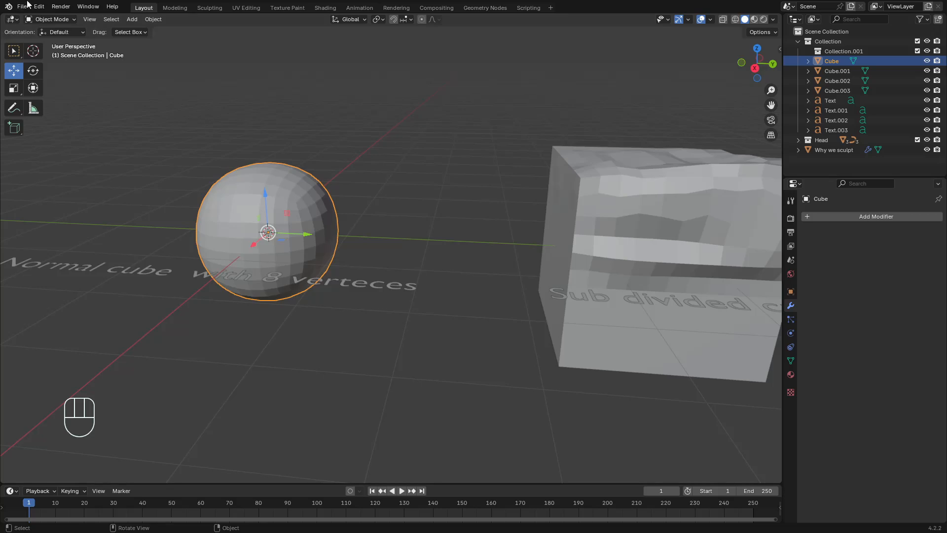
# Pull the surface of the first sphere outward with the Grab brush in Sculpt Mode, finishing with the Draw brush active
pyautogui.click(42, 20)
pyautogui.click(54, 53)
pyautogui.press('g')
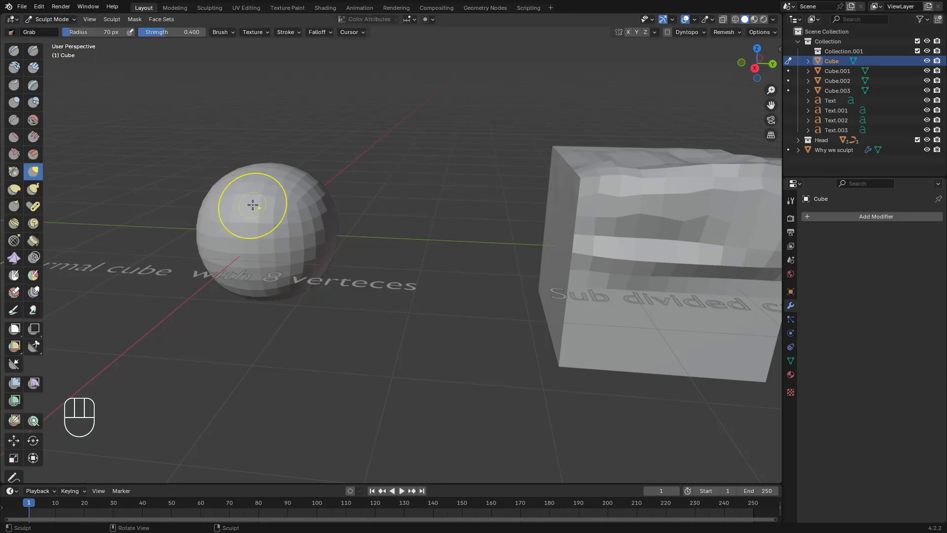
pyautogui.moveTo(253, 205); pyautogui.dragTo(422, 176)
pyautogui.moveTo(290, 218)
pyautogui.mouseDown()
pyautogui.moveTo(239, 221)
pyautogui.moveTo(236, 211)
pyautogui.moveTo(287, 227)
pyautogui.moveTo(222, 223)
pyautogui.moveTo(315, 222)
pyautogui.moveTo(207, 226)
pyautogui.mouseUp()
pyautogui.click(17, 53)
# Look along the row of objects and compare the bearded head with the blocky hard-surface model beside it
pyautogui.scroll(-3, 372, 265)
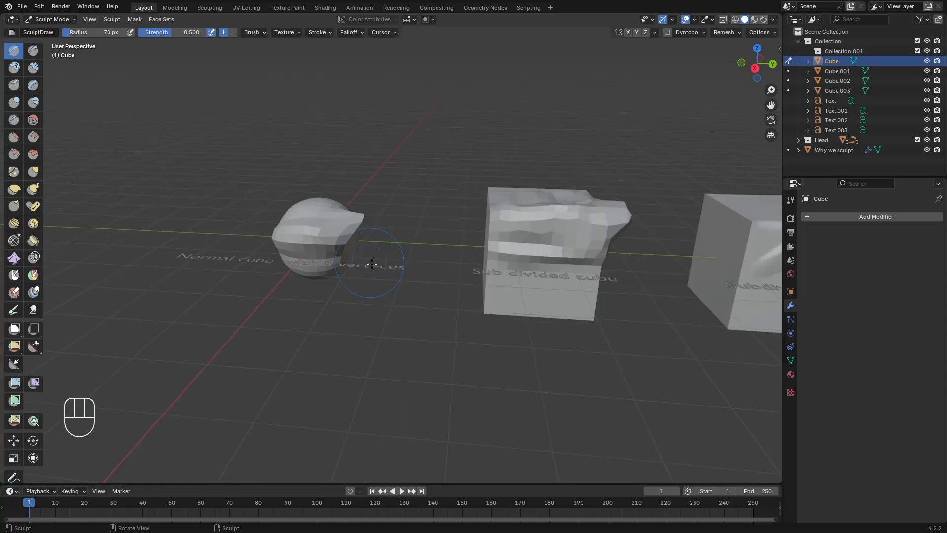
pyautogui.moveTo(525, 273)
pyautogui.mouseDown(button='middle')
pyautogui.moveTo(503, 260)
pyautogui.moveTo(409, 249)
pyautogui.moveTo(513, 238)
pyautogui.moveTo(523, 245)
pyautogui.moveTo(222, 193)
pyautogui.mouseUp(button='middle')
pyautogui.scroll(-4, 410, 246)
pyautogui.moveTo(452, 269); pyautogui.dragTo(458, 275, button='middle')
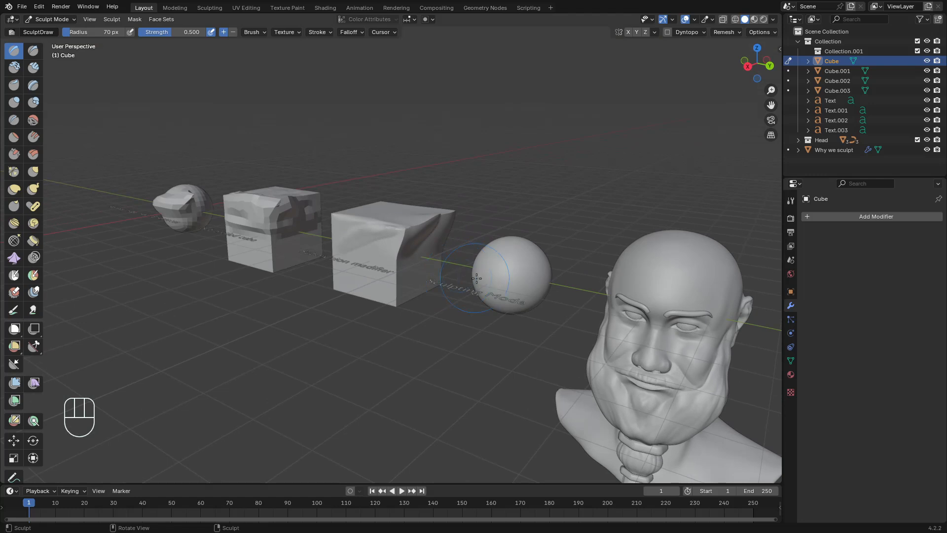
pyautogui.keyDown('shift'); pyautogui.moveTo(595, 284); pyautogui.dragTo(559, 245, button='middle'); pyautogui.keyUp('shift')
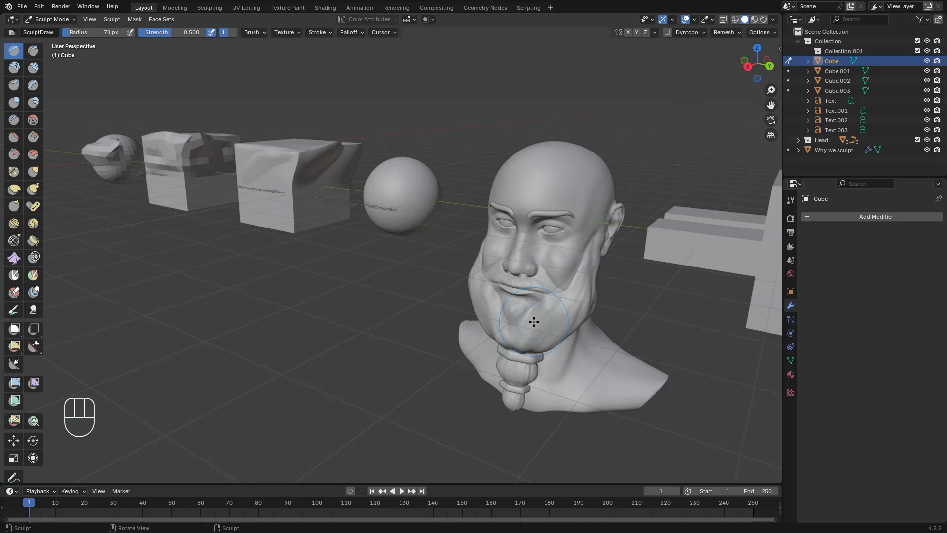
pyautogui.keyDown('shift'); pyautogui.moveTo(533, 322); pyautogui.dragTo(405, 284, button='middle'); pyautogui.keyUp('shift')
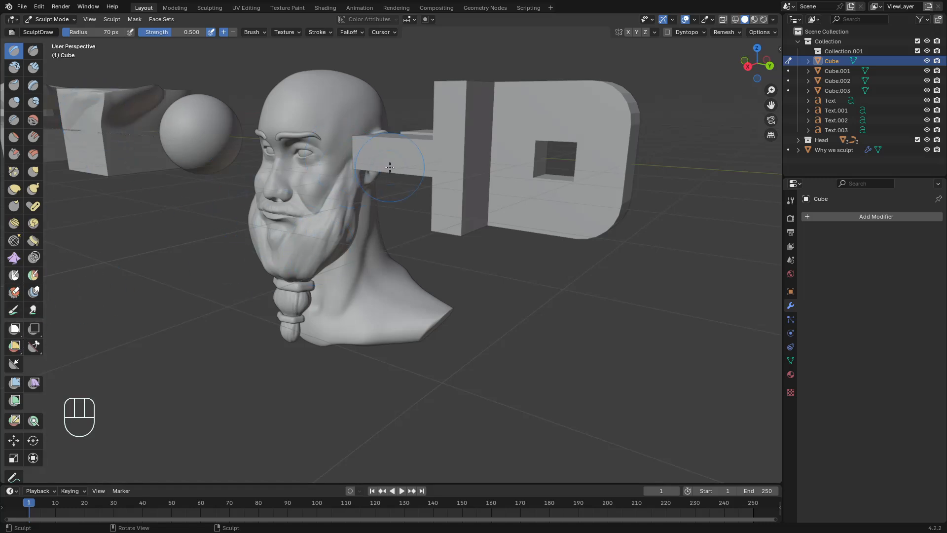
pyautogui.moveTo(388, 168); pyautogui.dragTo(348, 165, button='middle')
# Switch the first sphere out of sculpting and into Object Mode
pyautogui.press('Tab')
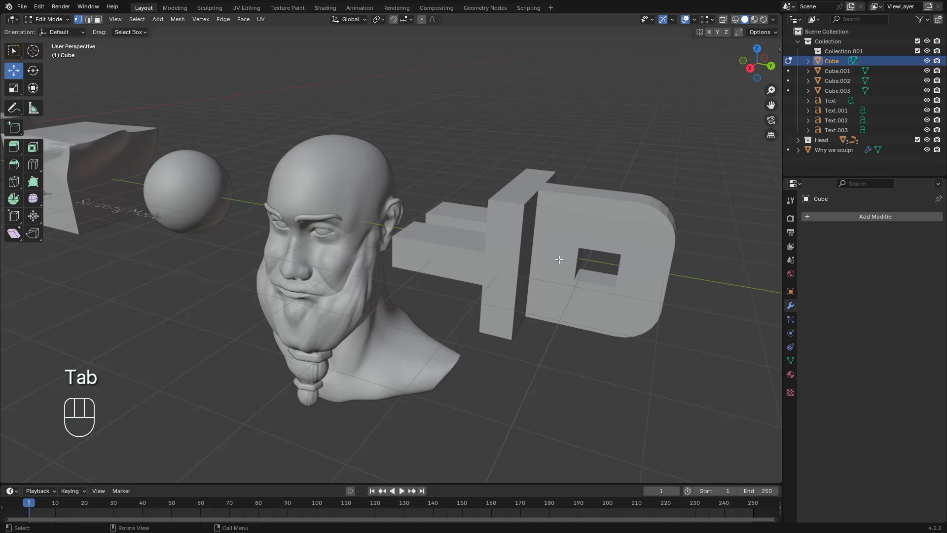
pyautogui.press('Tab')
pyautogui.press('Tab')
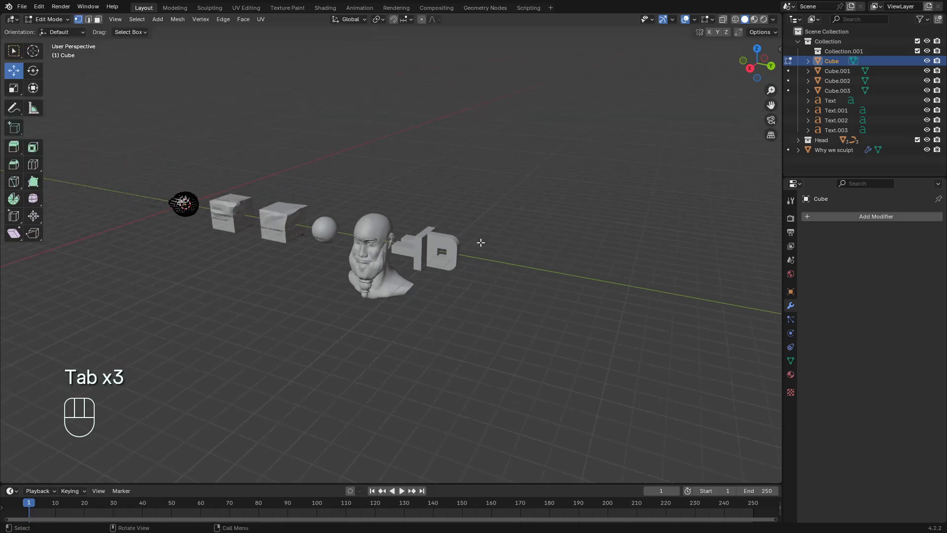
pyautogui.moveTo(482, 241)
pyautogui.mouseDown(button='middle')
pyautogui.moveTo(490, 249)
pyautogui.moveTo(468, 246)
pyautogui.mouseUp(button='middle')
pyautogui.click(62, 19)
pyautogui.click(55, 32)
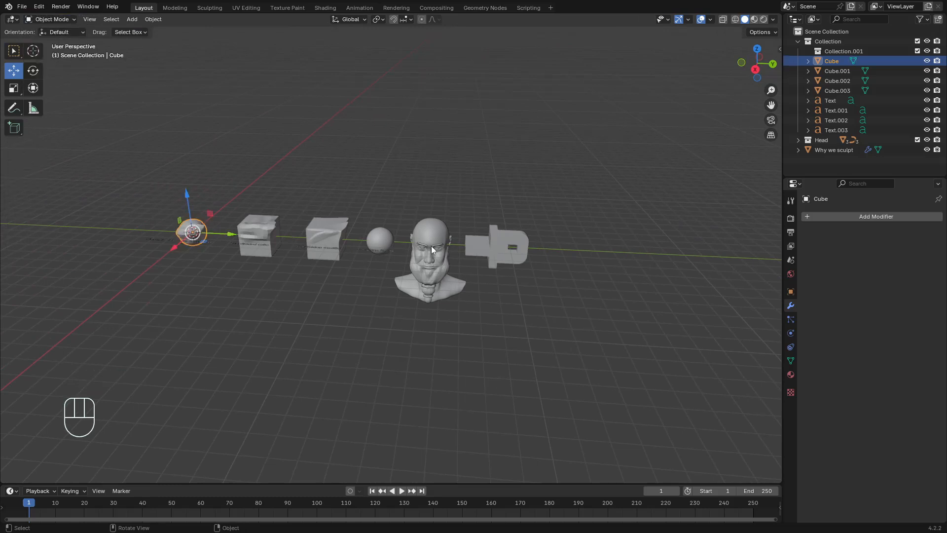
# Select the blocky "Why we sculpt" model, examine its vertices and edges in Edit Mode, and return to Object Mode
pyautogui.scroll(5, 444, 247)
pyautogui.keyDown('shift'); pyautogui.moveTo(528, 254); pyautogui.dragTo(415, 248, button='middle'); pyautogui.keyUp('shift')
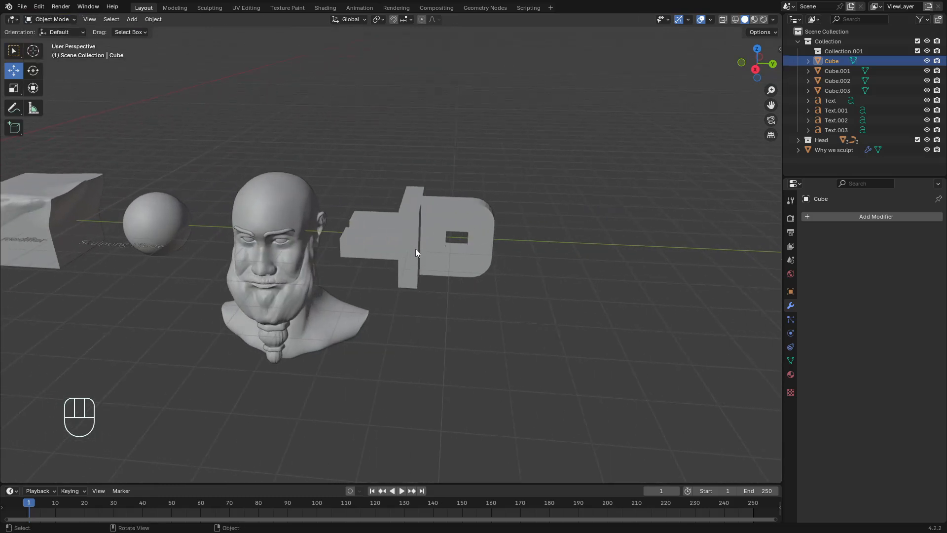
pyautogui.click(425, 239)
pyautogui.scroll(4, 425, 239)
pyautogui.scroll(3, 425, 239)
pyautogui.scroll(-3, 425, 239)
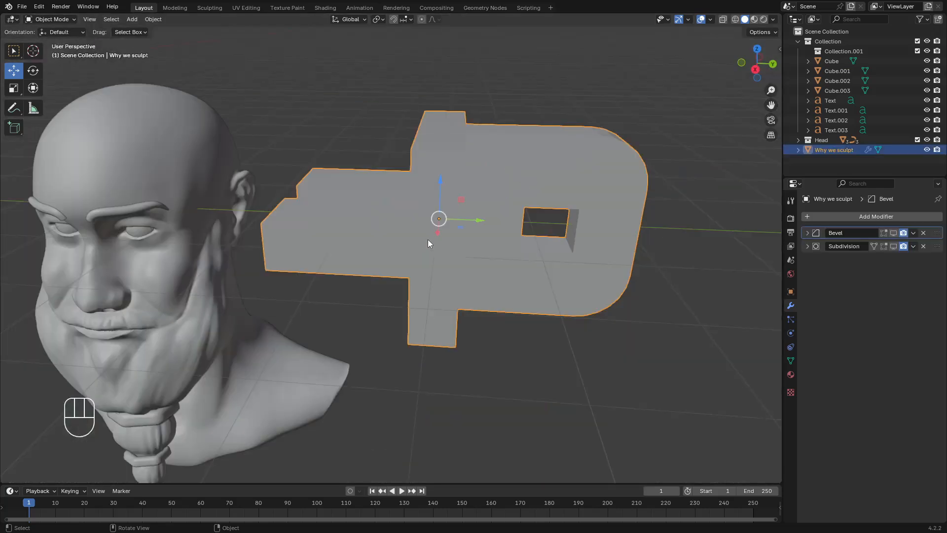
pyautogui.press('Tab')
pyautogui.moveTo(493, 217)
pyautogui.mouseDown(button='middle')
pyautogui.moveTo(482, 214)
pyautogui.moveTo(503, 216)
pyautogui.mouseUp(button='middle')
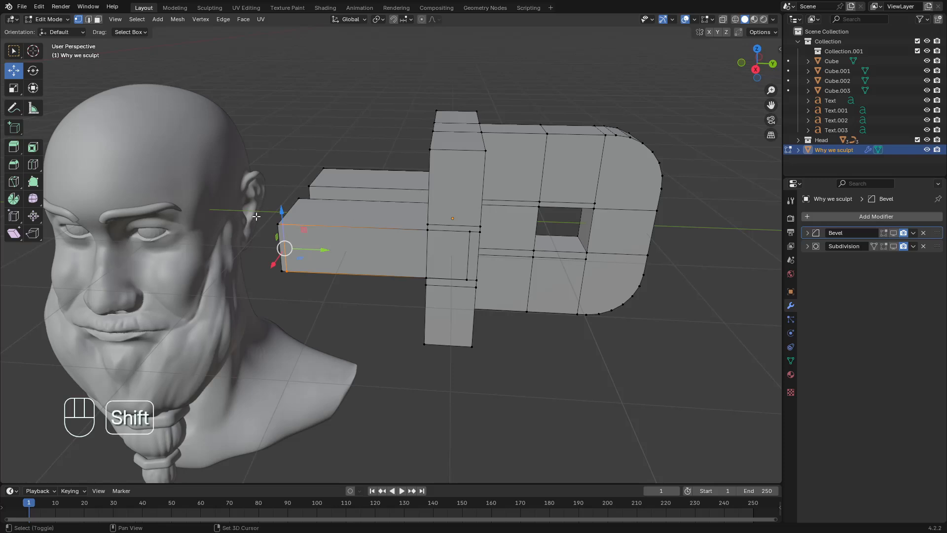
pyautogui.keyDown('shift'); pyautogui.moveTo(256, 214); pyautogui.dragTo(300, 214, button='middle'); pyautogui.keyUp('shift')
pyautogui.press('Tab')
# Select the bearded head, examine its mesh density up close in Edit Mode, and return to Object Mode
pyautogui.click(253, 183)
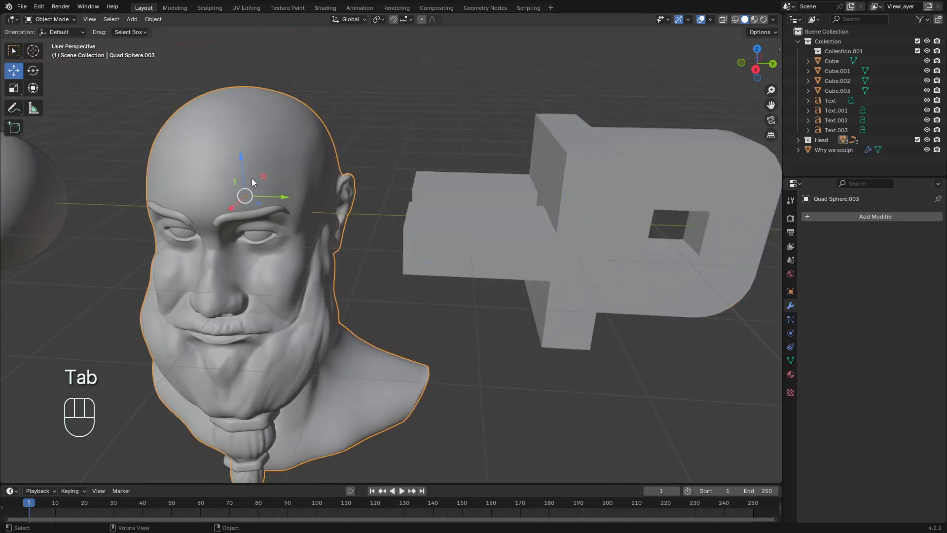
pyautogui.click(66, 21)
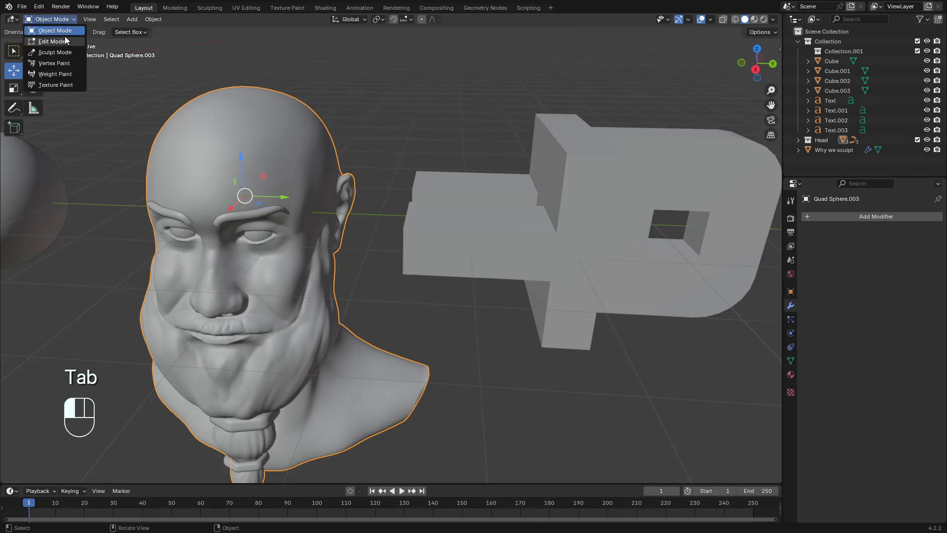
pyautogui.press('Tab')
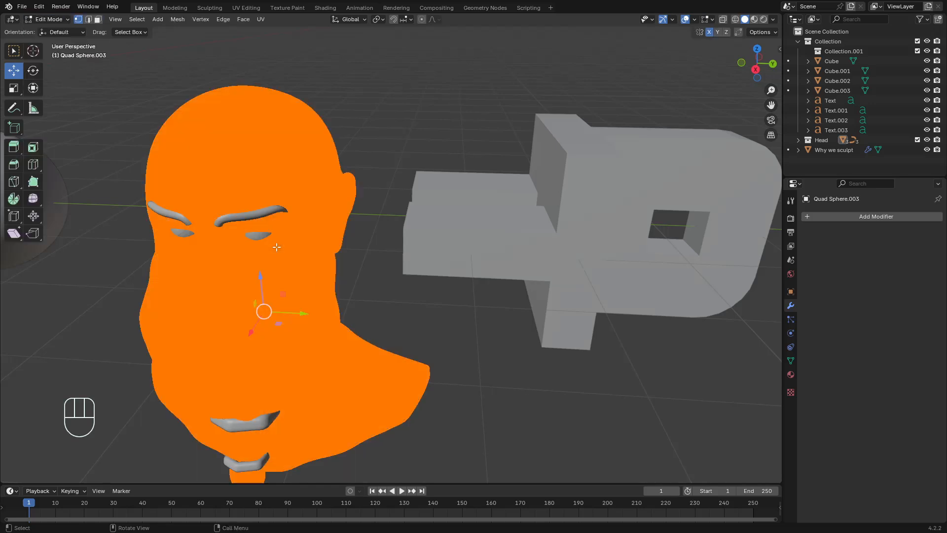
pyautogui.scroll(5, 333, 221)
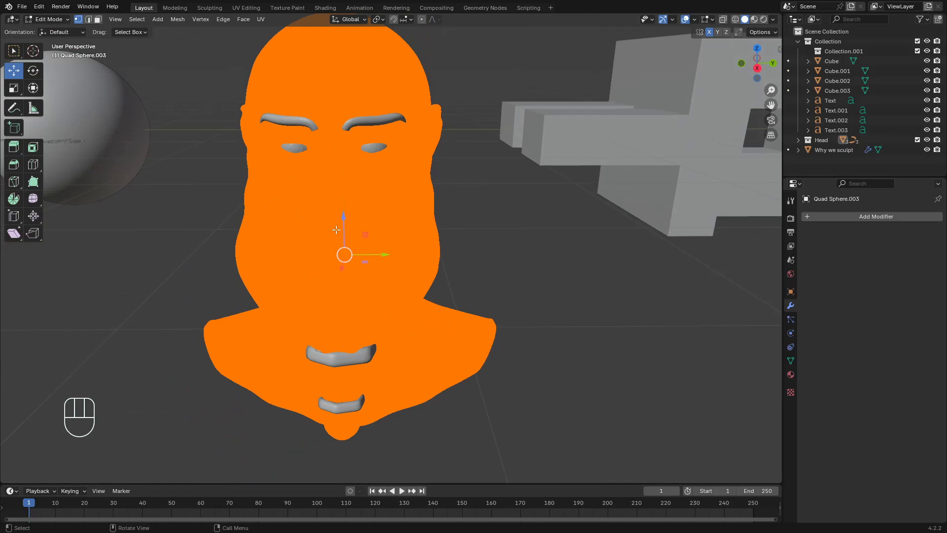
pyautogui.scroll(8, 335, 225)
pyautogui.scroll(-5, 340, 228)
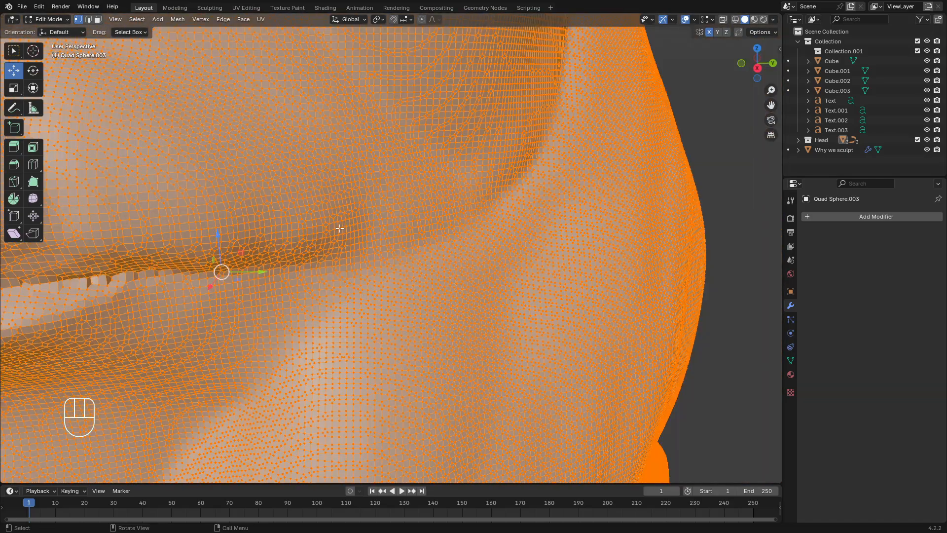
pyautogui.scroll(-5, 340, 229)
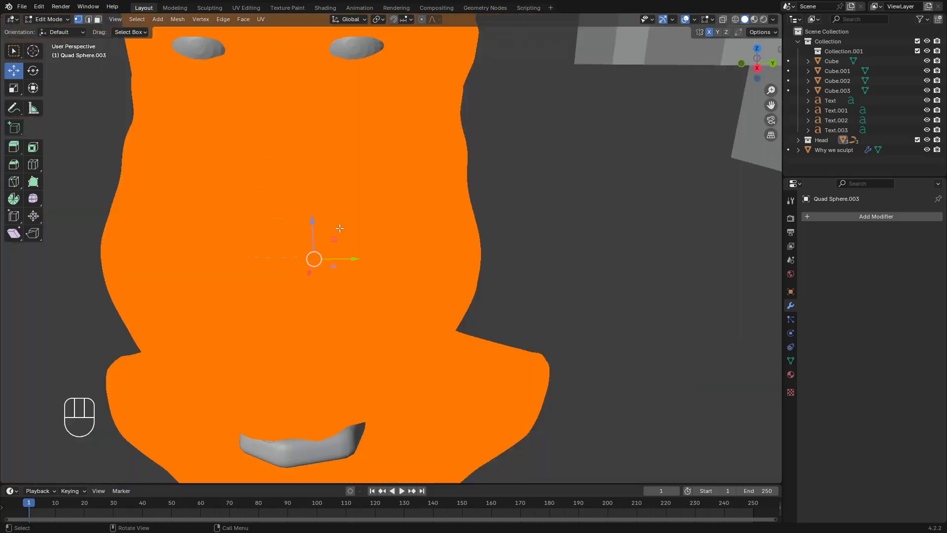
pyautogui.scroll(-4, 340, 229)
pyautogui.press('Tab')
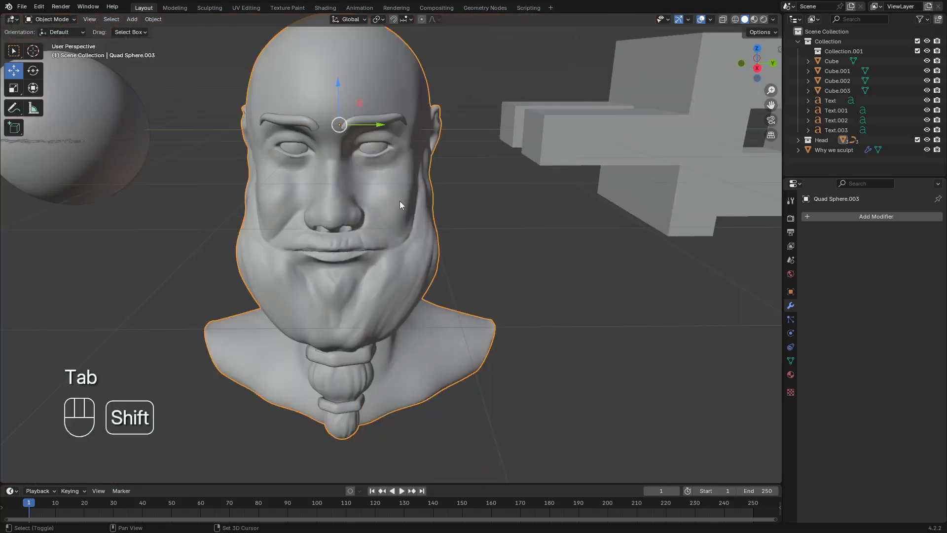
pyautogui.keyDown('shift'); pyautogui.moveTo(400, 200); pyautogui.dragTo(370, 230, button='middle'); pyautogui.keyUp('shift')
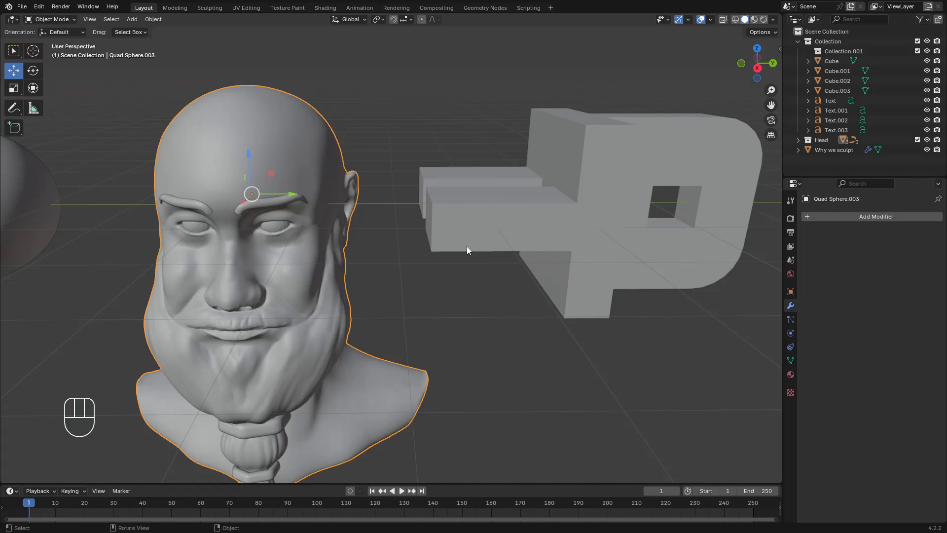
pyautogui.moveTo(467, 247); pyautogui.dragTo(453, 249, button='middle')
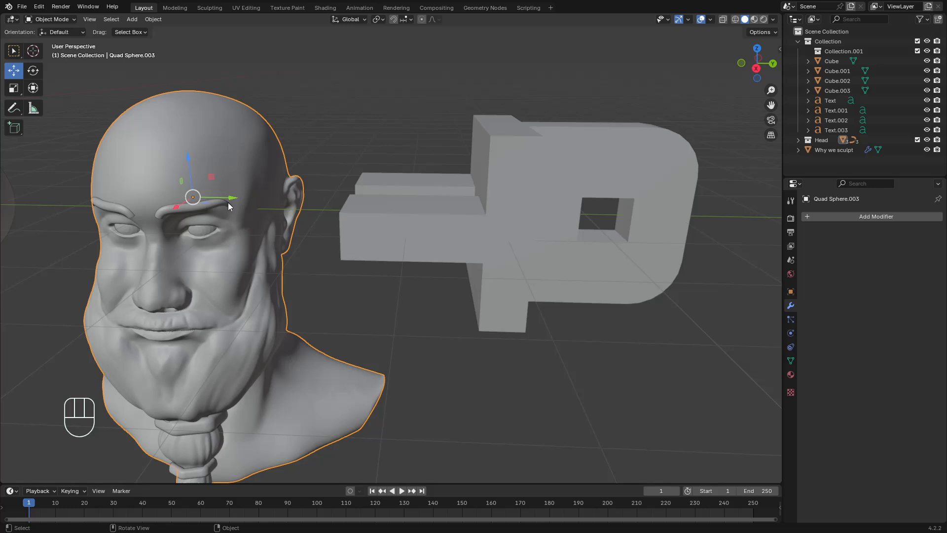
# Examine the topology of the "Why we sculpt" model from several angles in Edit Mode, ending in Object Mode
pyautogui.click(510, 201)
pyautogui.press('Tab')
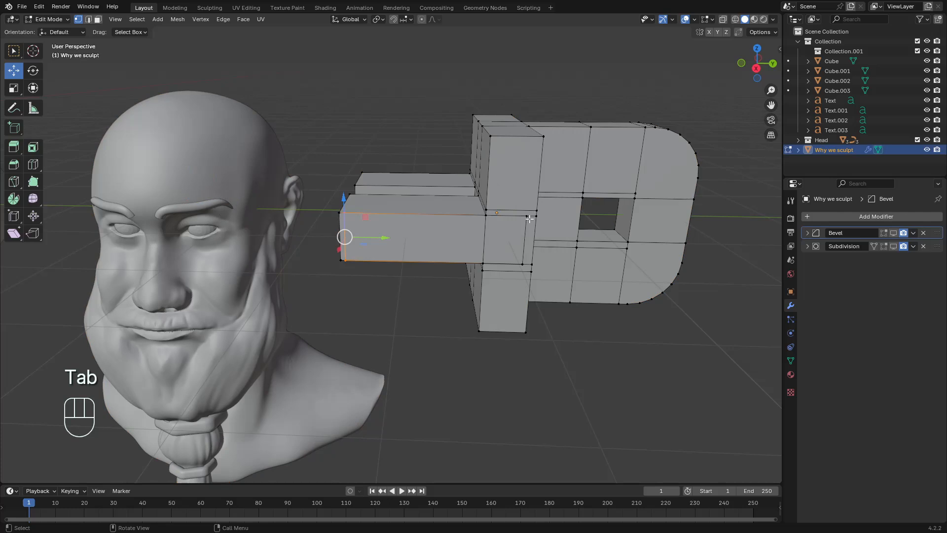
pyautogui.moveTo(530, 219)
pyautogui.mouseDown(button='middle')
pyautogui.moveTo(577, 184)
pyautogui.moveTo(578, 195)
pyautogui.mouseUp(button='middle')
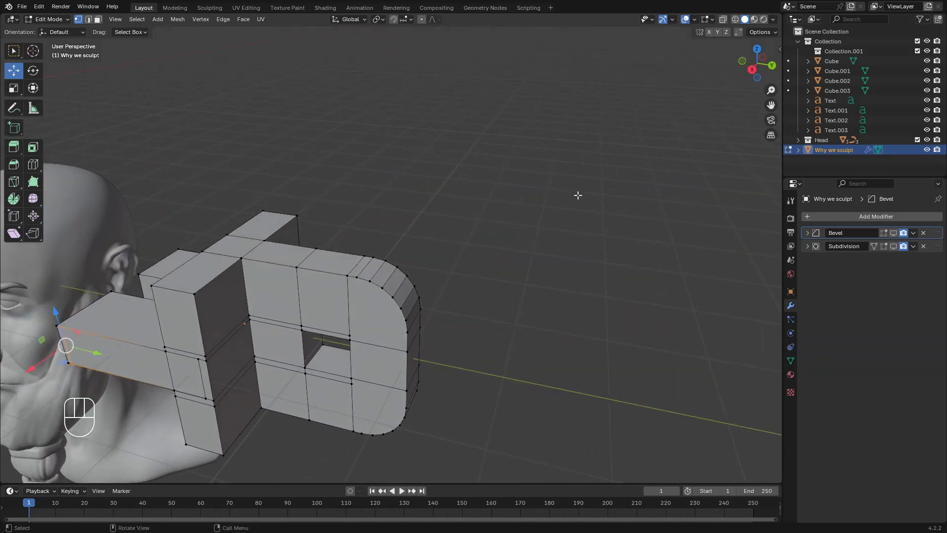
pyautogui.moveTo(467, 218); pyautogui.dragTo(490, 231, button='middle')
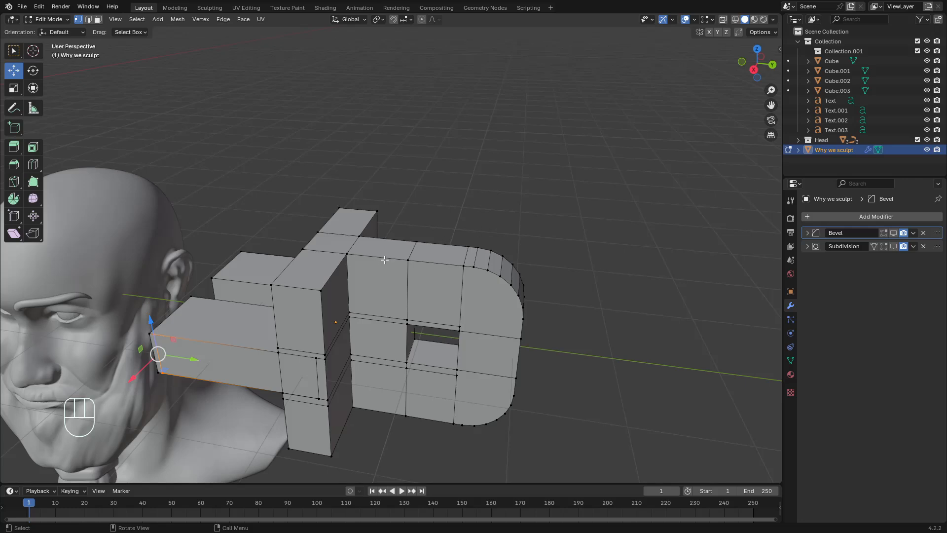
pyautogui.press('Tab')
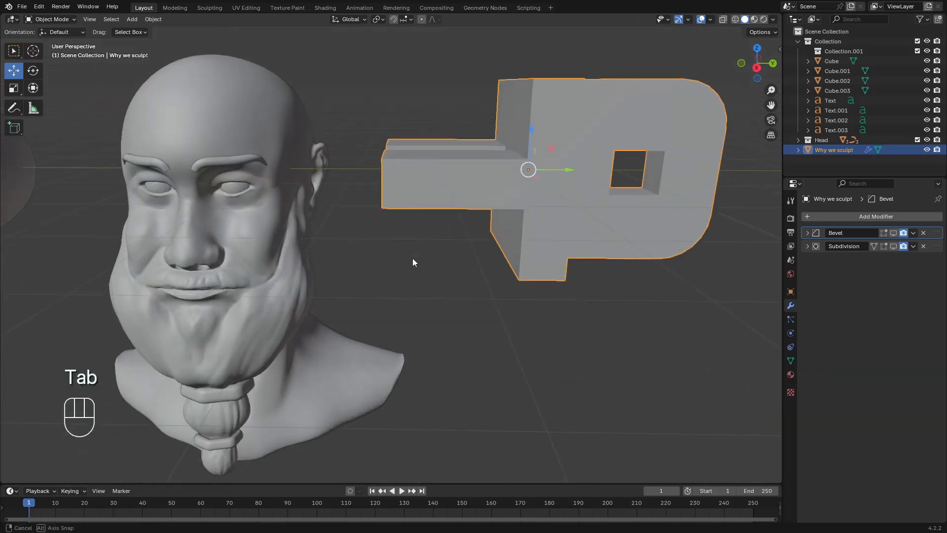
pyautogui.moveTo(412, 258); pyautogui.dragTo(416, 261, button='middle')
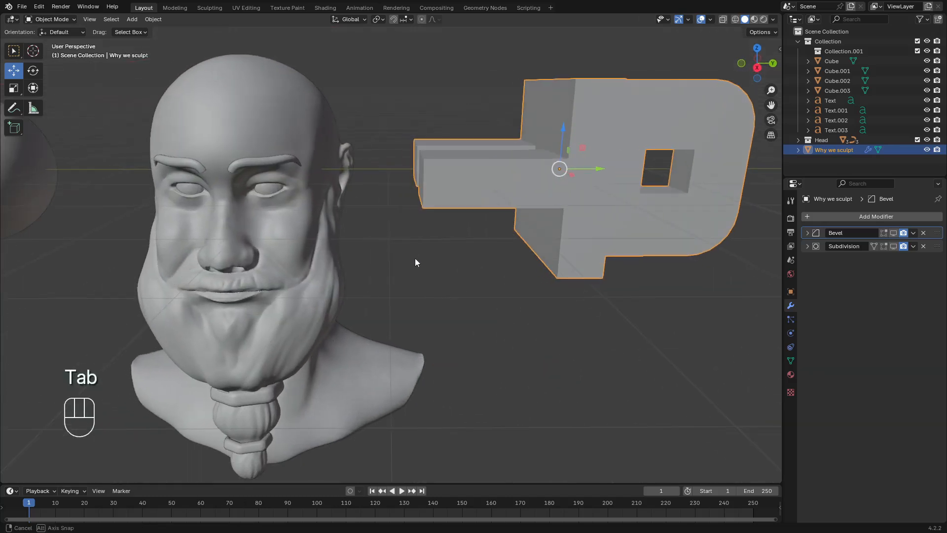
# Select the bearded head and view it alongside the rest of the row
pyautogui.click(289, 241)
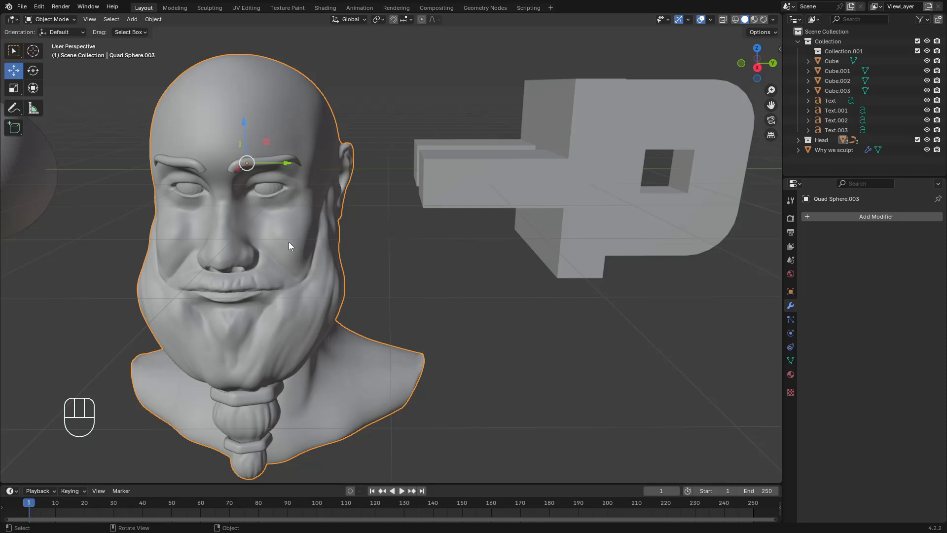
pyautogui.moveTo(309, 264); pyautogui.dragTo(311, 262, button='middle')
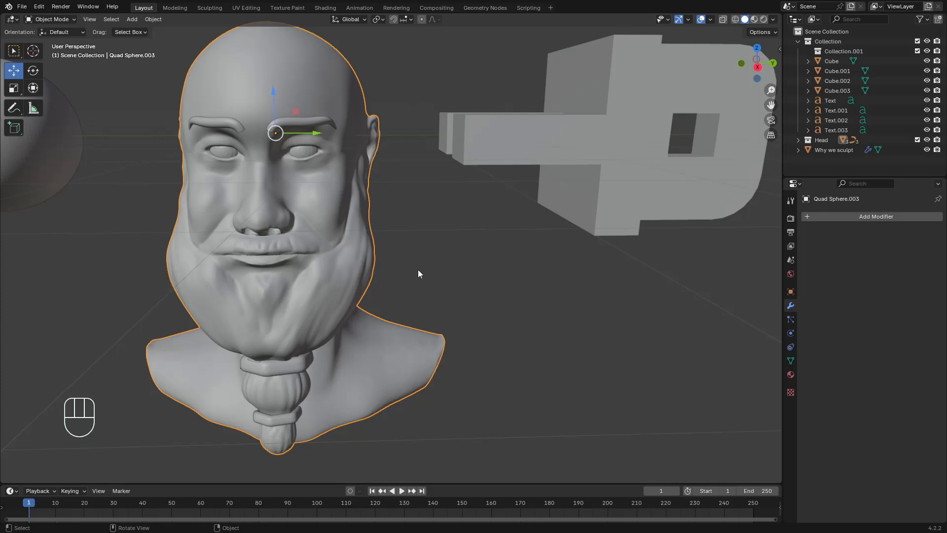
pyautogui.scroll(-7, 419, 273)
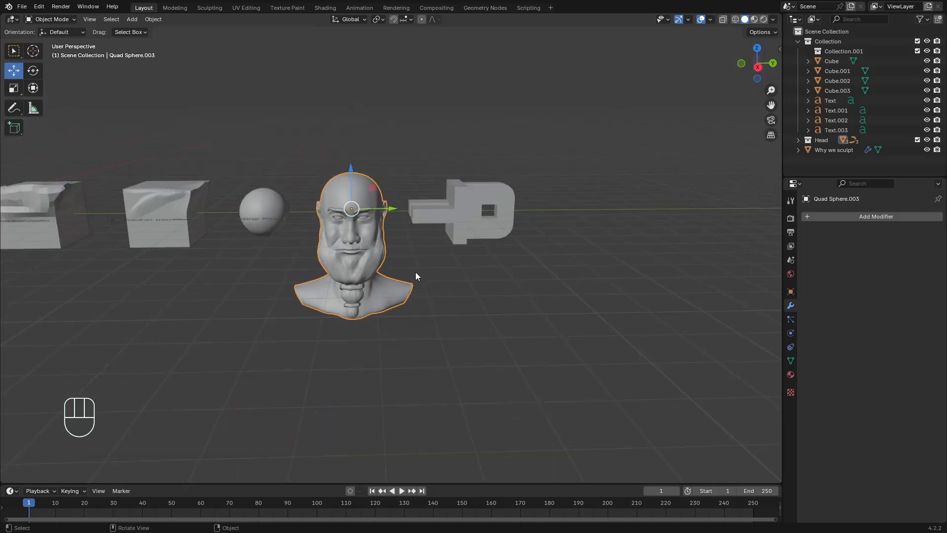
pyautogui.scroll(2, 416, 272)
pyautogui.keyDown('shift'); pyautogui.moveTo(390, 272); pyautogui.dragTo(558, 271, button='middle'); pyautogui.keyUp('shift')
# Select the cube labelled "Subdivision modifier" and switch it to Sculpt Mode
pyautogui.click(418, 241)
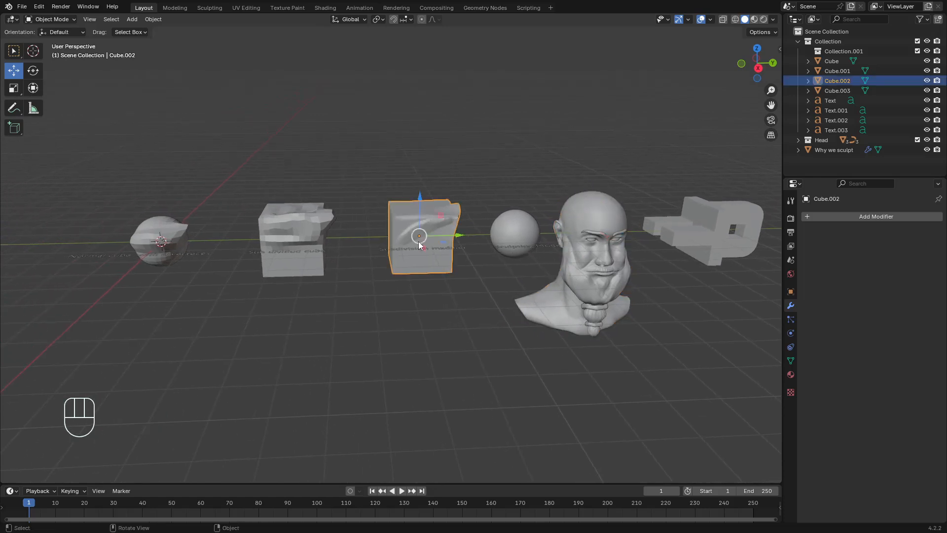
pyautogui.click(46, 19)
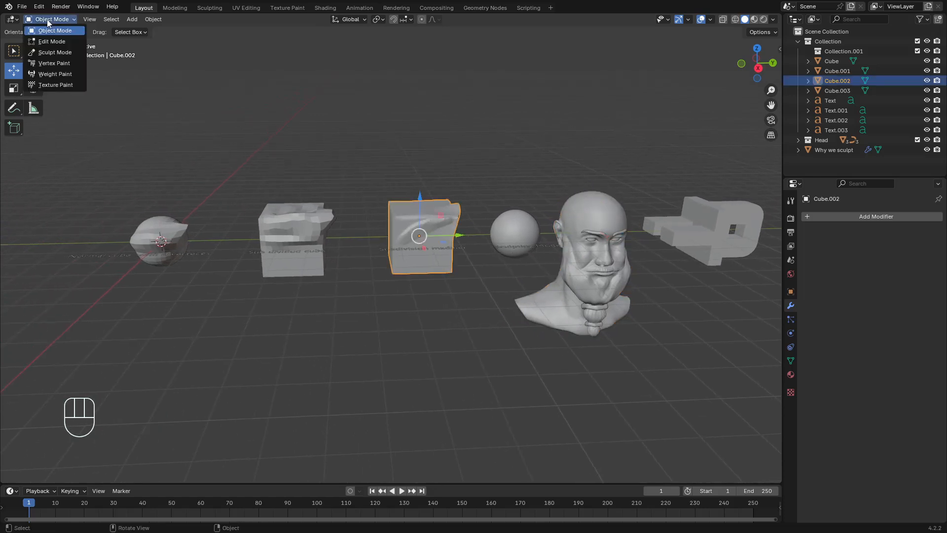
pyautogui.click(55, 54)
pyautogui.scroll(2, 74, 99)
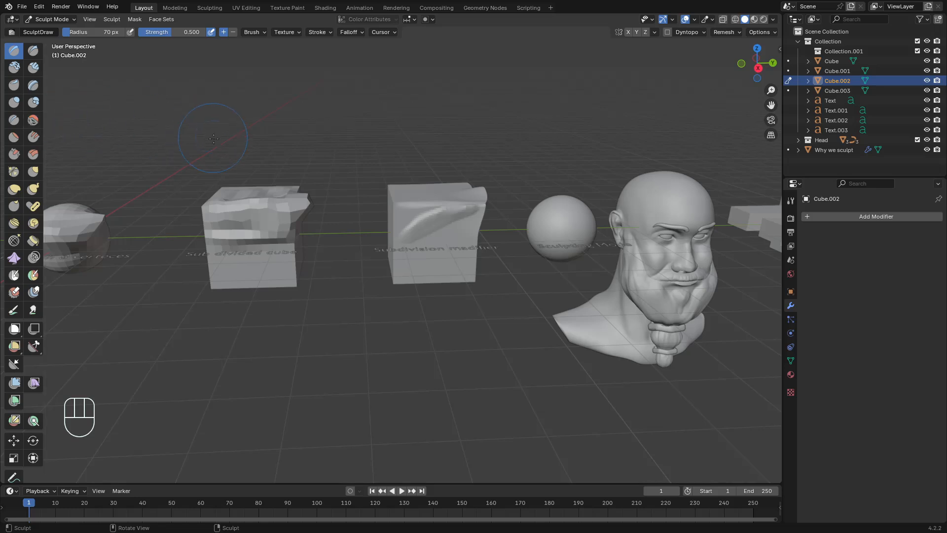
pyautogui.keyDown('shift'); pyautogui.moveTo(213, 138); pyautogui.dragTo(233, 180, button='middle'); pyautogui.keyUp('shift')
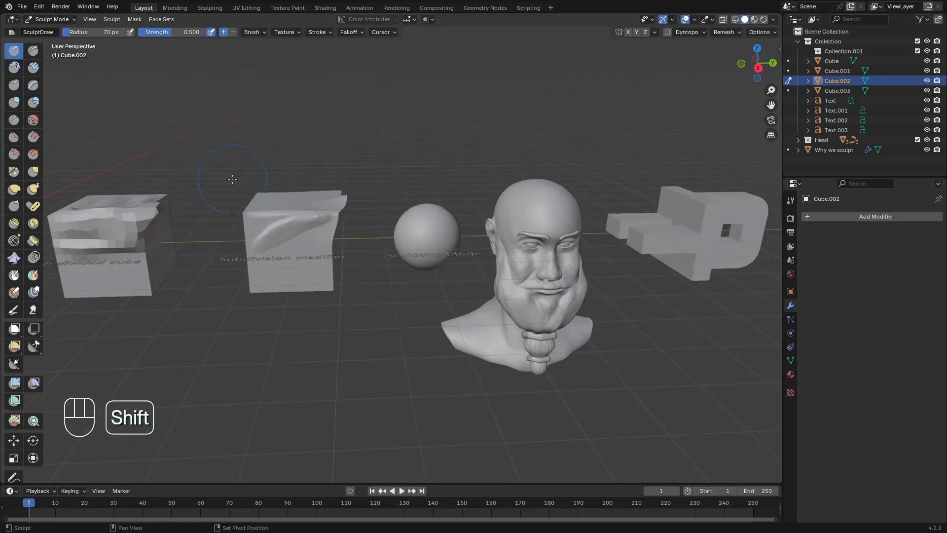